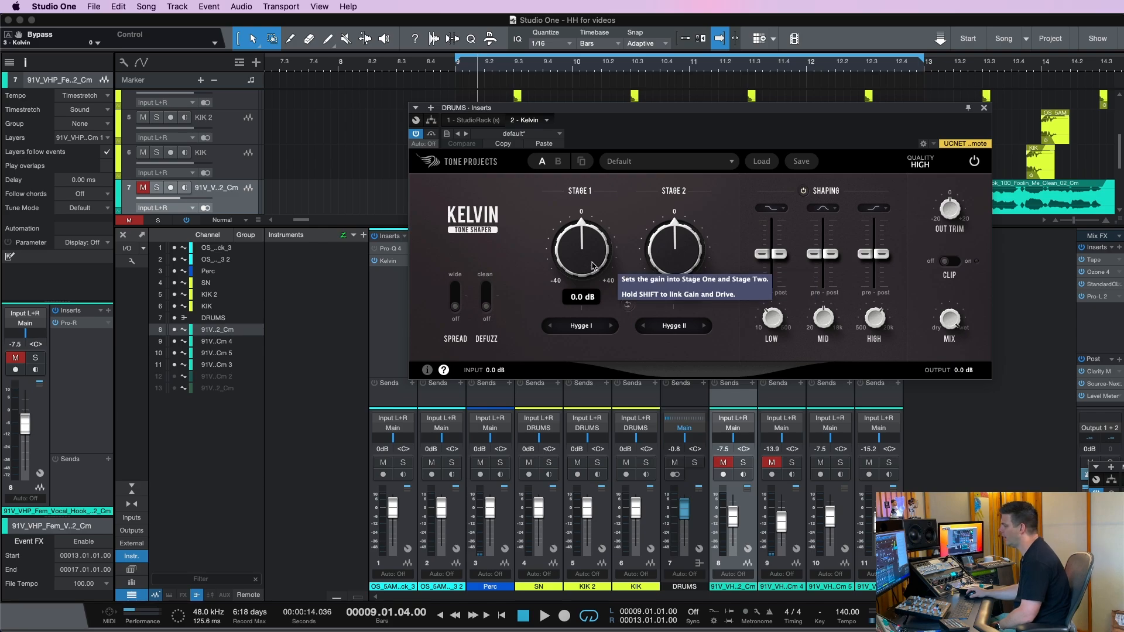
- Adjust Kelvin's Stage 1 gain to about 0.4 dB and nudge the Stage 2 drive slightly above zero
drag(595, 265, 596, 245)
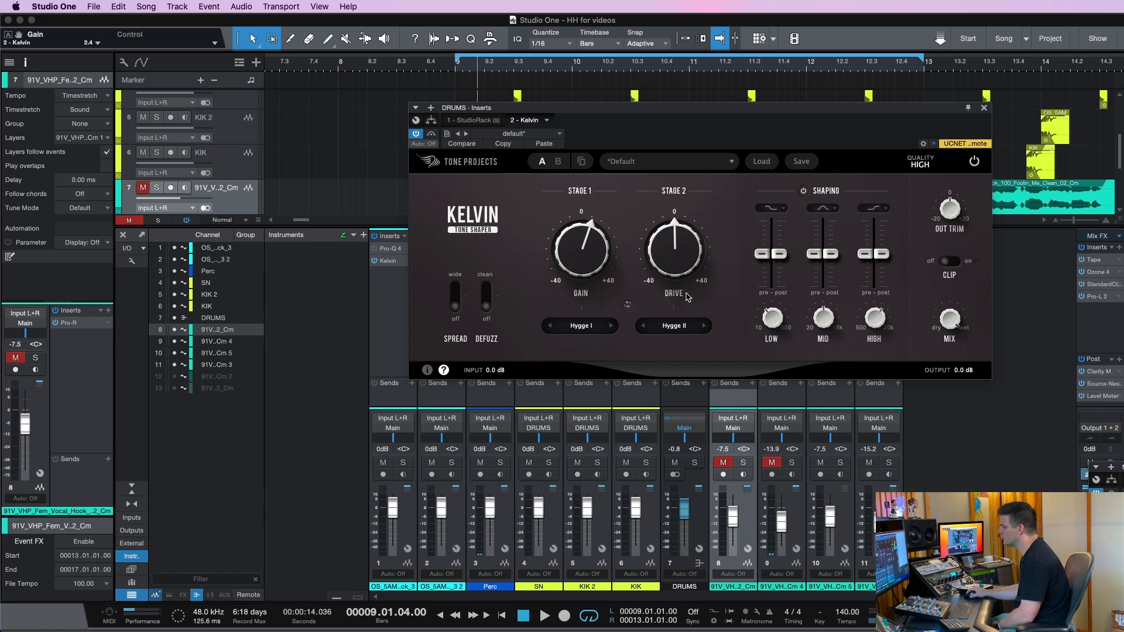
mouse_move(686, 265)
mouse_down()
mouse_move(688, 210)
mouse_move(687, 263)
mouse_up()
drag(583, 251, 583, 271)
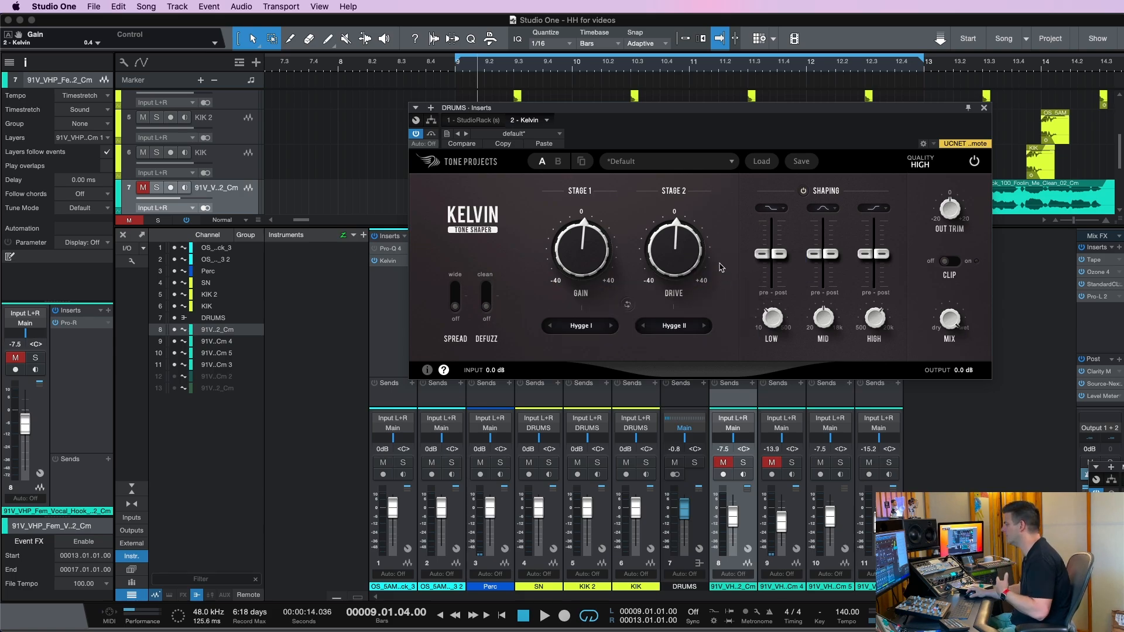
- Review the Stage 1 saturation models and try bypassing both stages with Clean, restoring Hygge I and Hygge II
click(592, 328)
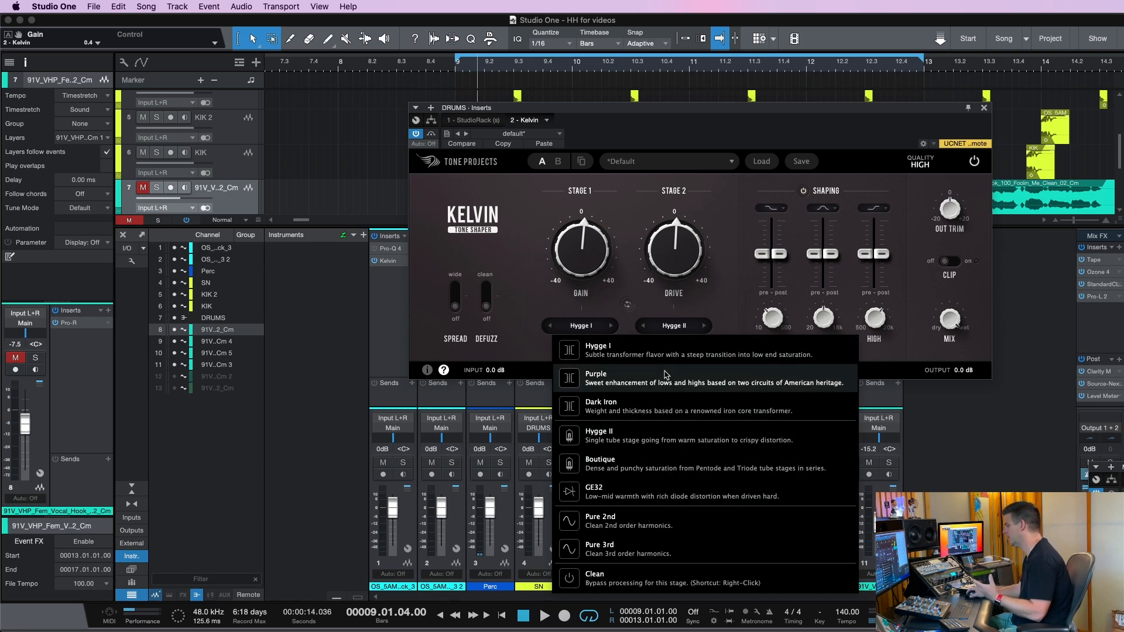
click(626, 322)
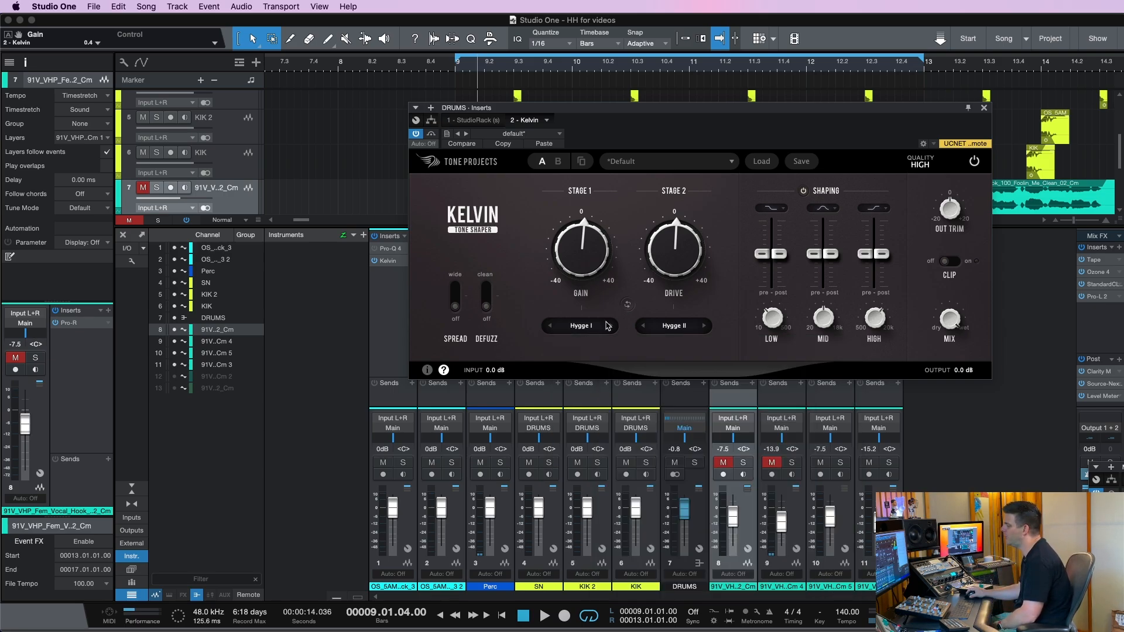
right_click(572, 328)
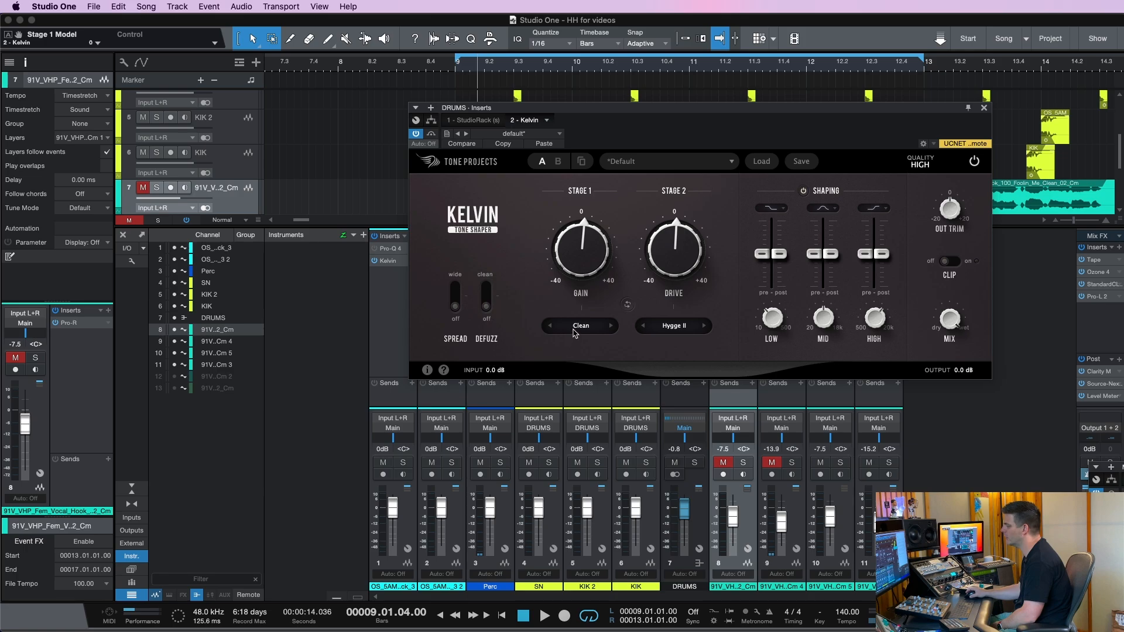
click(674, 326)
click(571, 329)
click(681, 327)
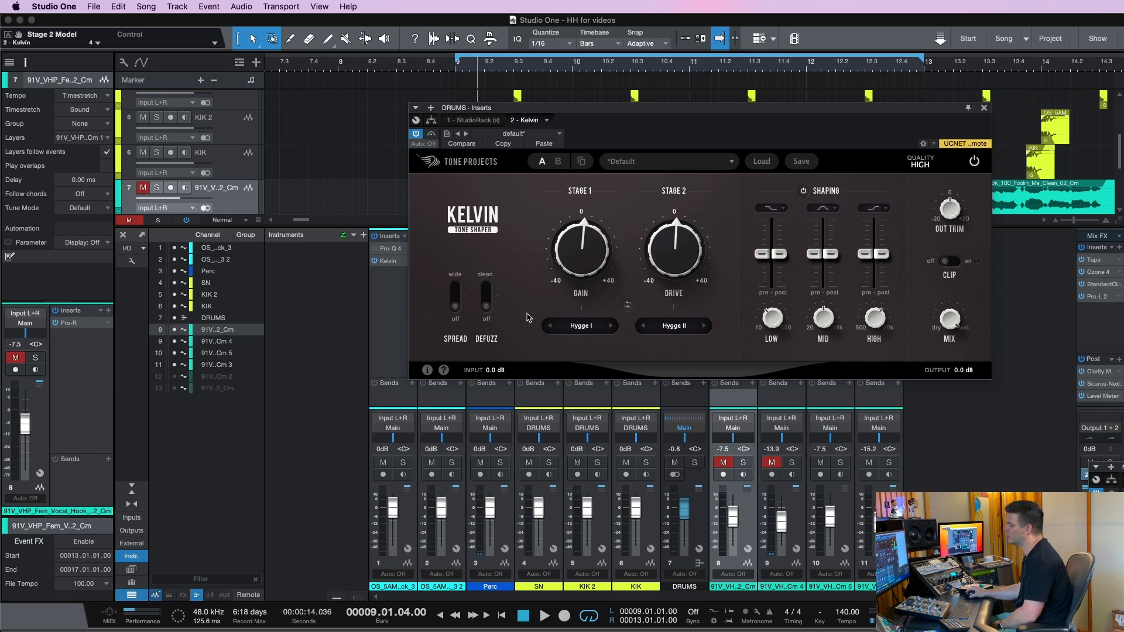
- Set Stage 1 to Clean and Stage 2 to Purple, swapping the two stage models and swapping them back
click(593, 330)
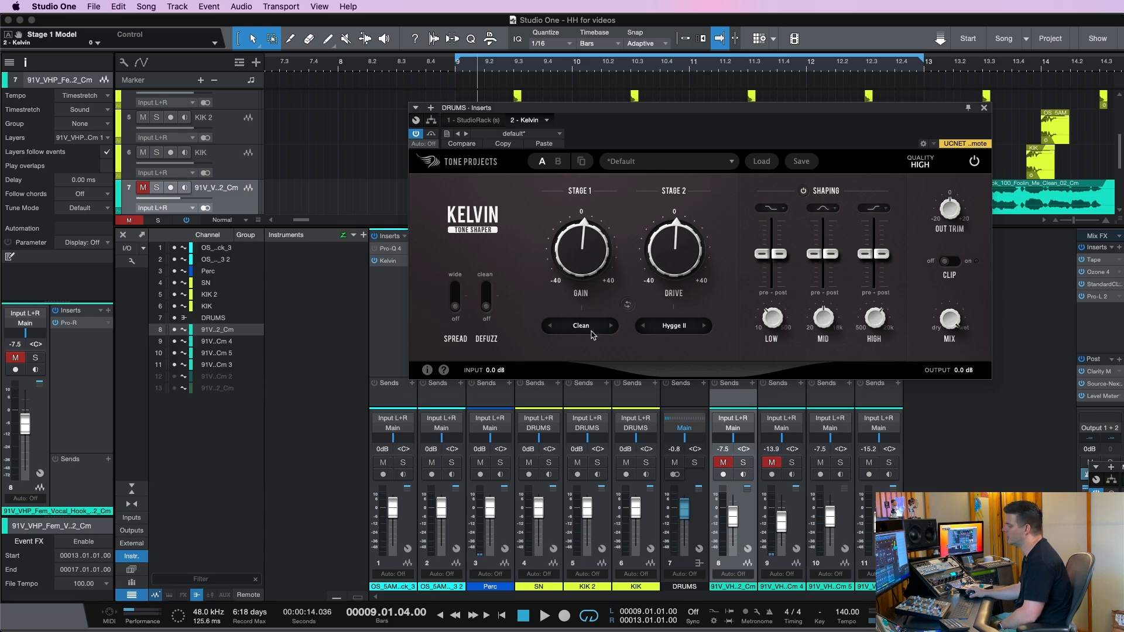
click(672, 329)
click(678, 377)
click(627, 305)
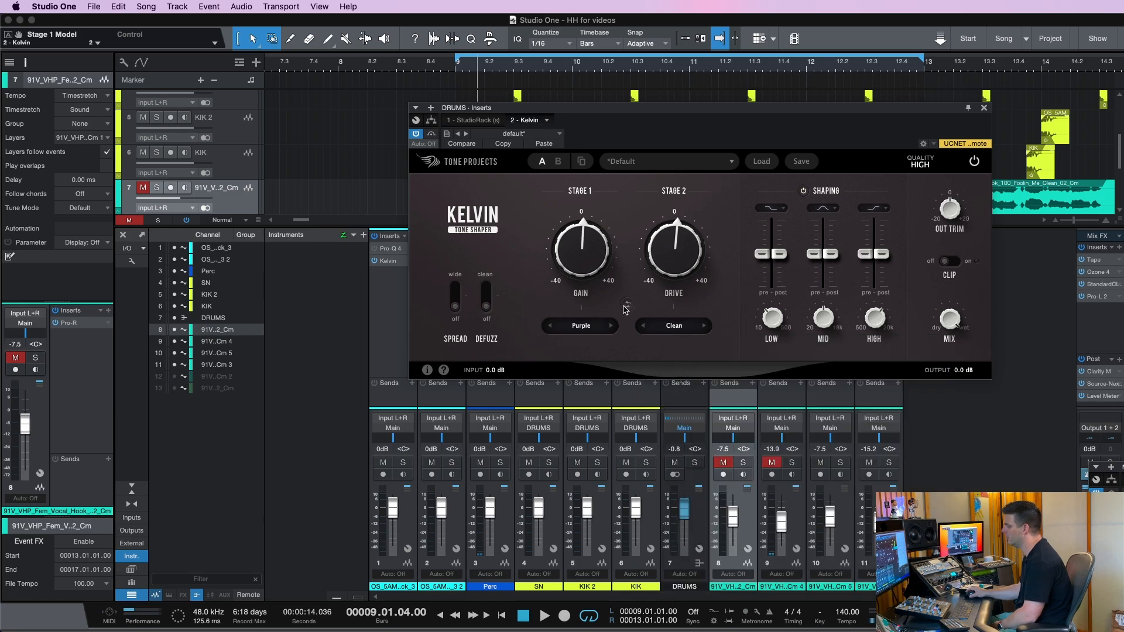
click(628, 306)
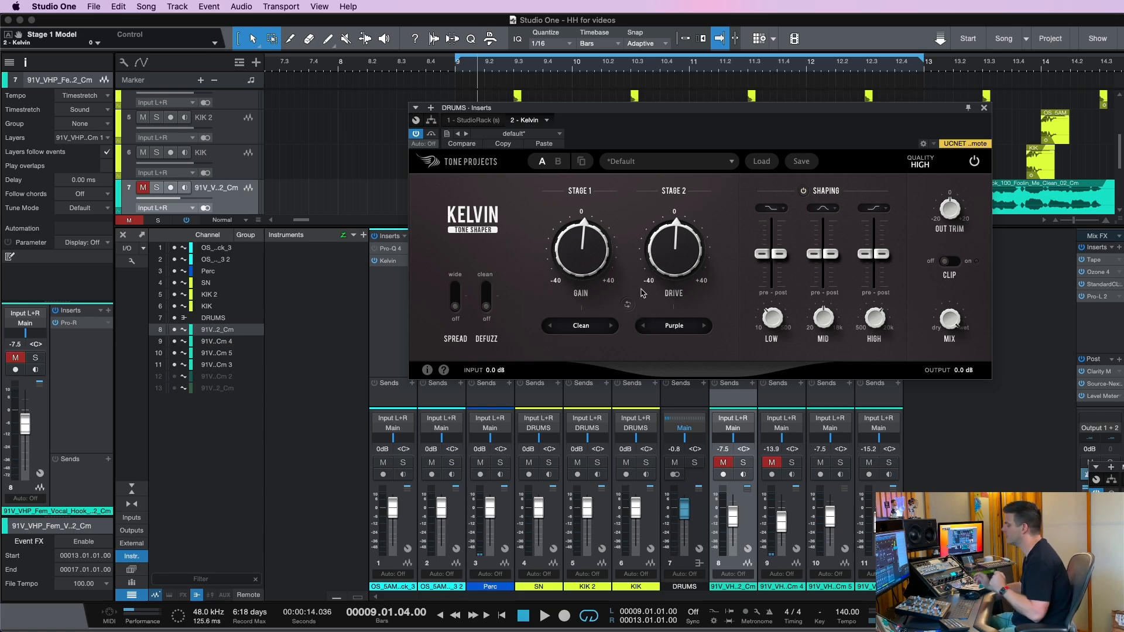
- Examine the low band's pre and post gain faders and its available shaping and high-pass filter types
mouse_move(689, 267)
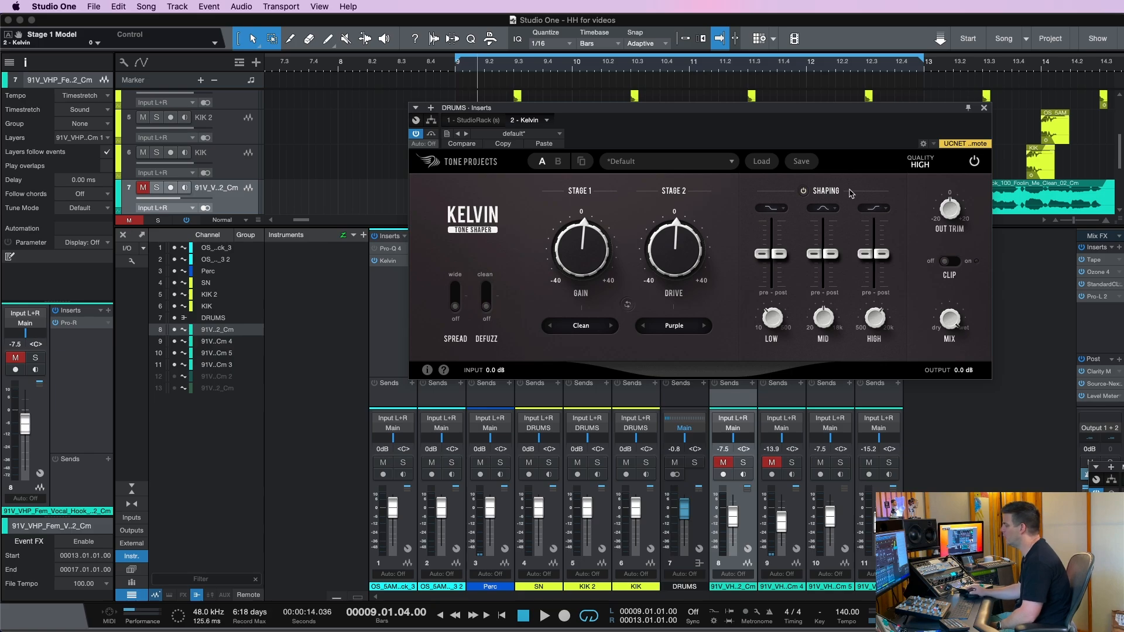
mouse_move(783, 272)
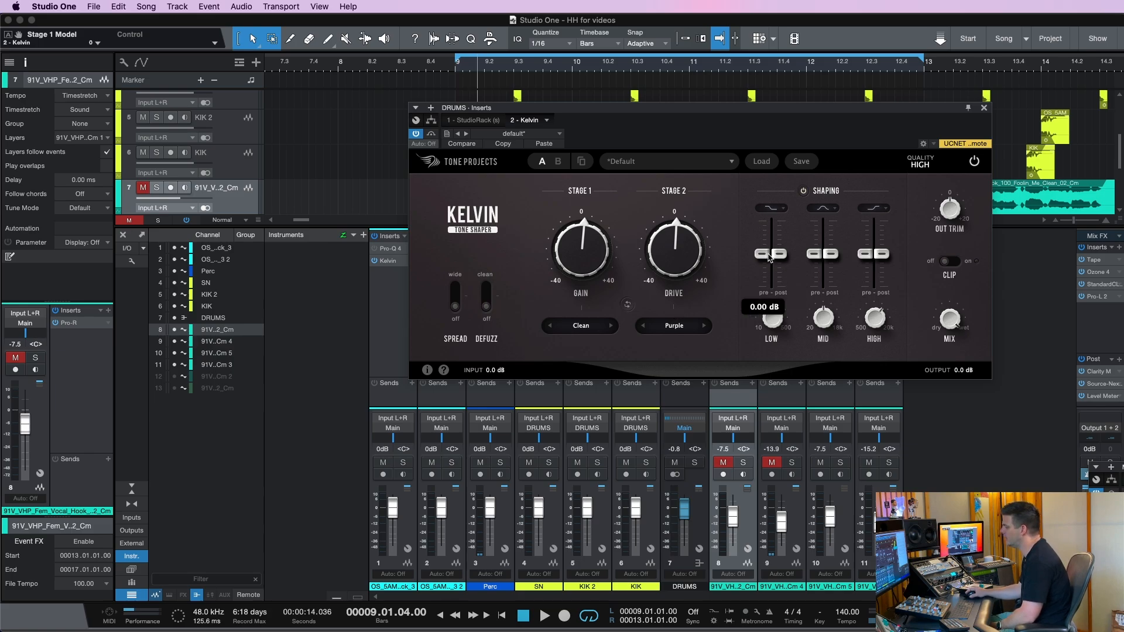
mouse_move(762, 255)
mouse_down()
mouse_move(761, 237)
mouse_move(760, 256)
mouse_up()
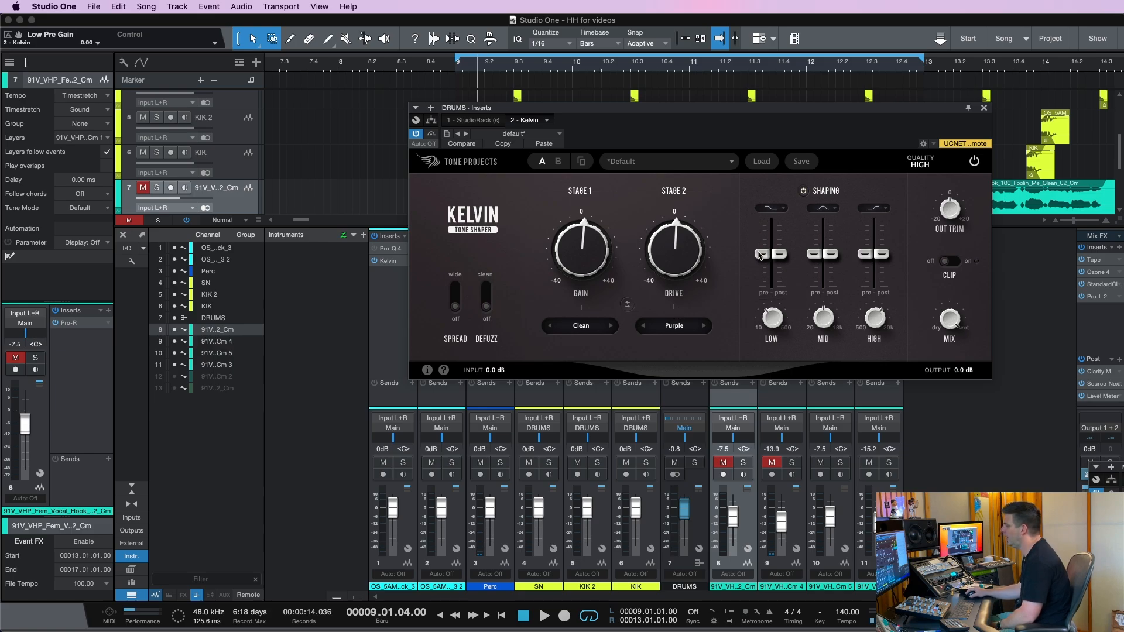
click(771, 208)
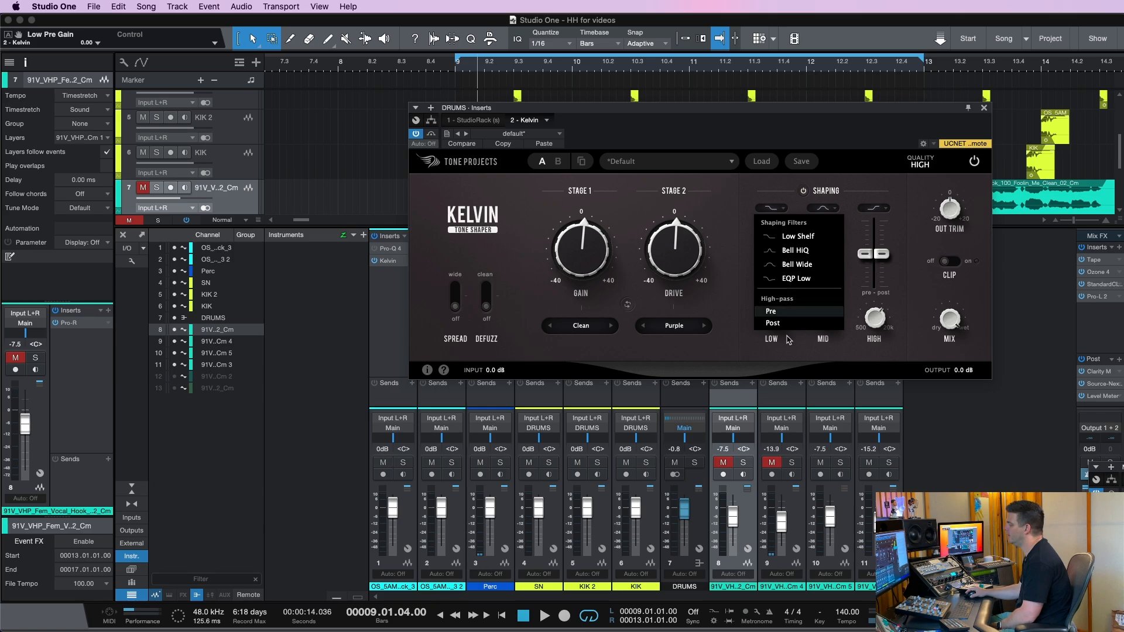
click(736, 270)
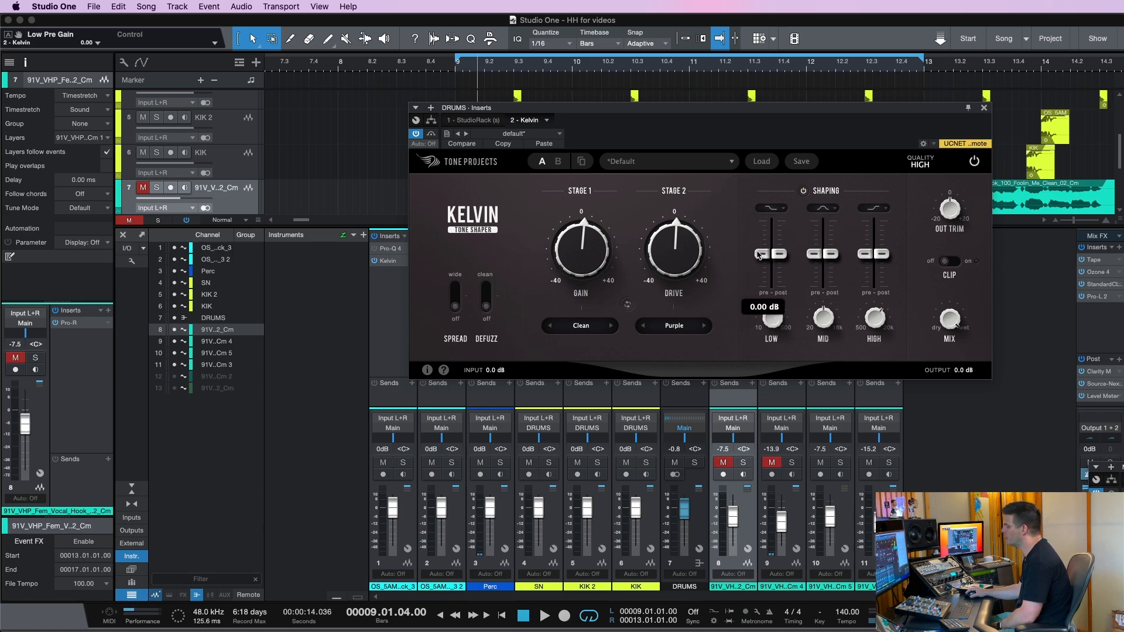
- Set the pre gains of the shaping bands to -20 dB low, 9 dB mid and -20 dB high
mouse_move(760, 255)
mouse_down()
mouse_move(765, 208)
mouse_move(763, 256)
mouse_up()
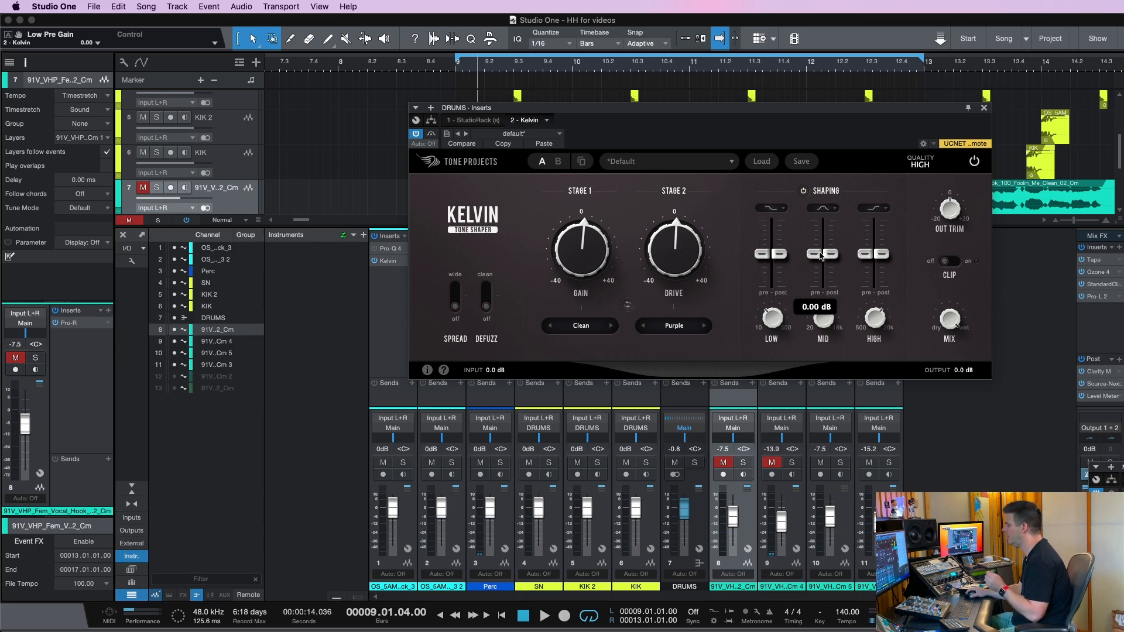
drag(821, 256, 763, 290)
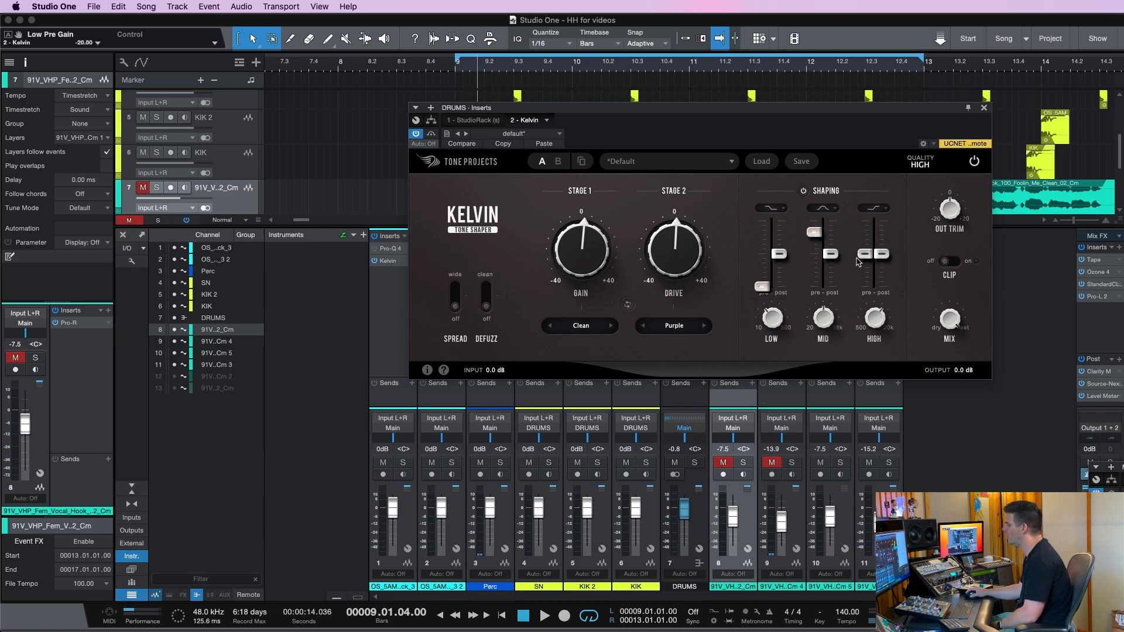
drag(865, 253, 872, 419)
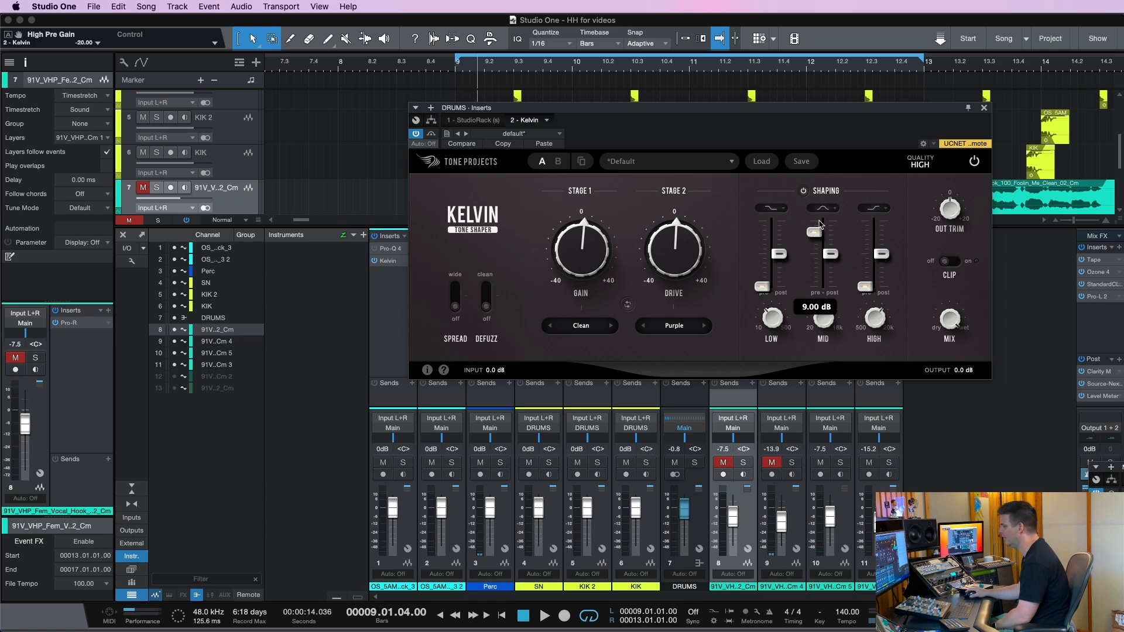
- Sweep the mid shaping band's frequency and leave it at about 2518 Hz
mouse_move(821, 326)
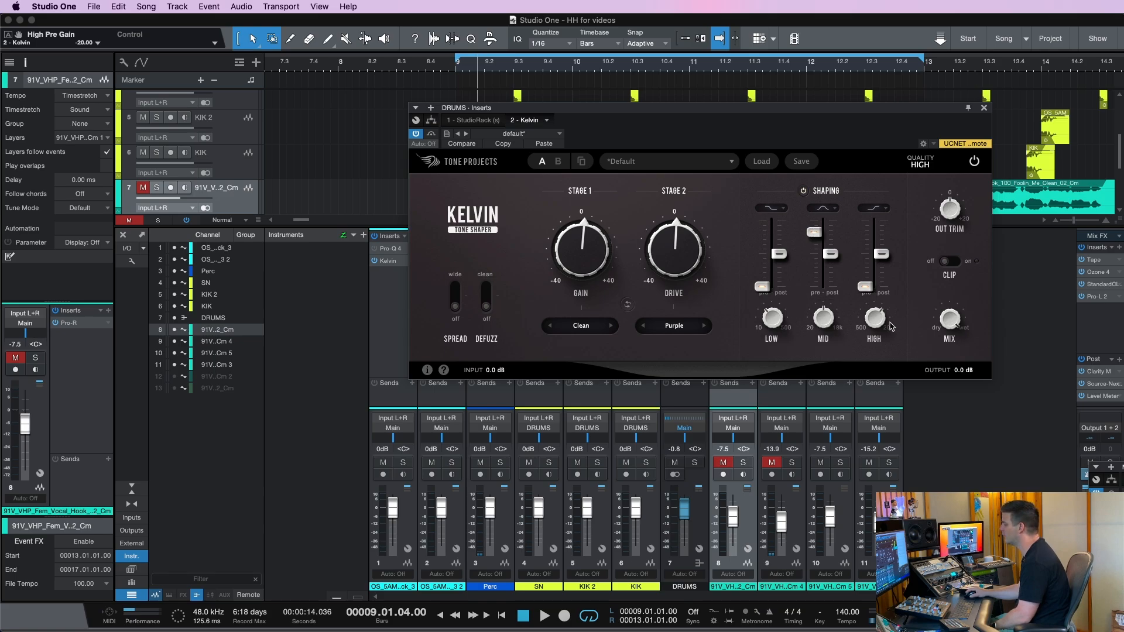
mouse_move(878, 315)
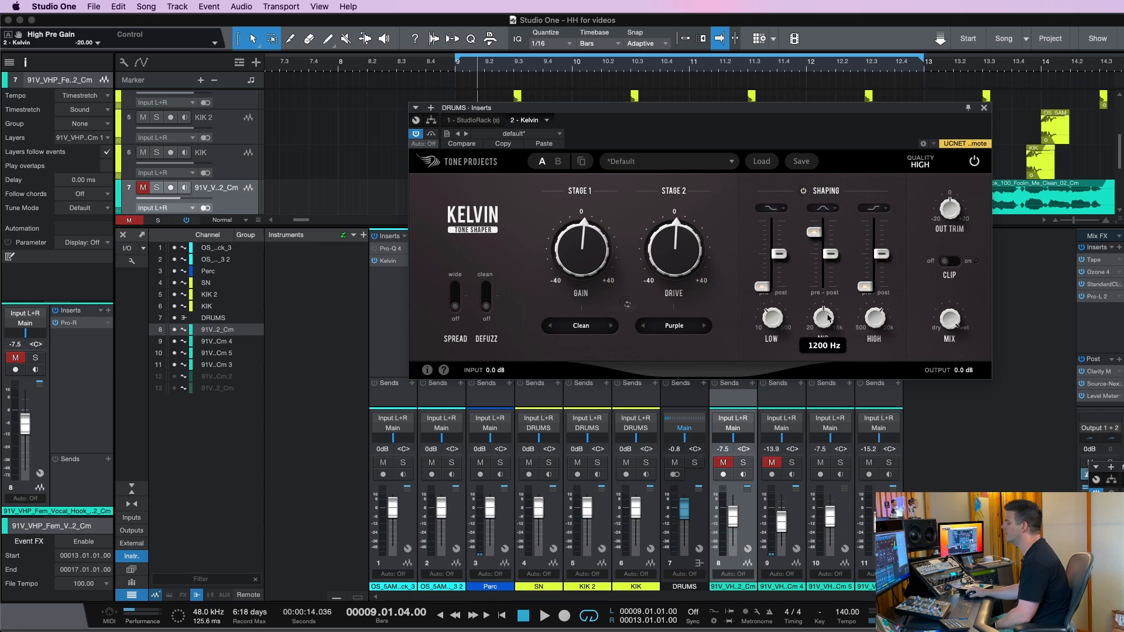
drag(828, 318, 830, 376)
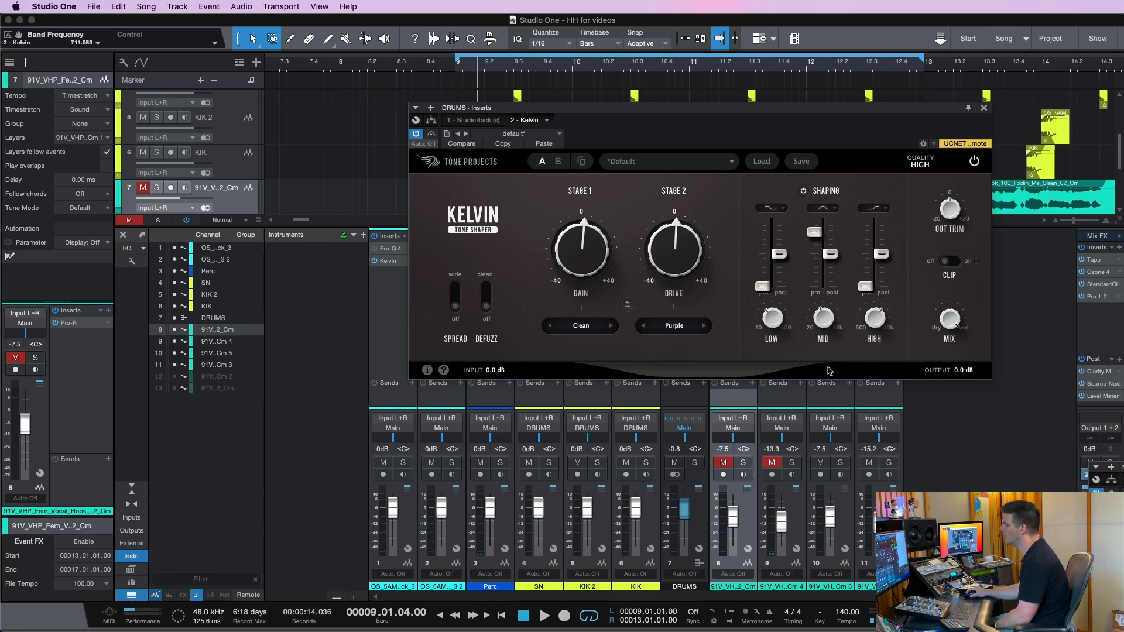
scroll(828, 317, up, 5)
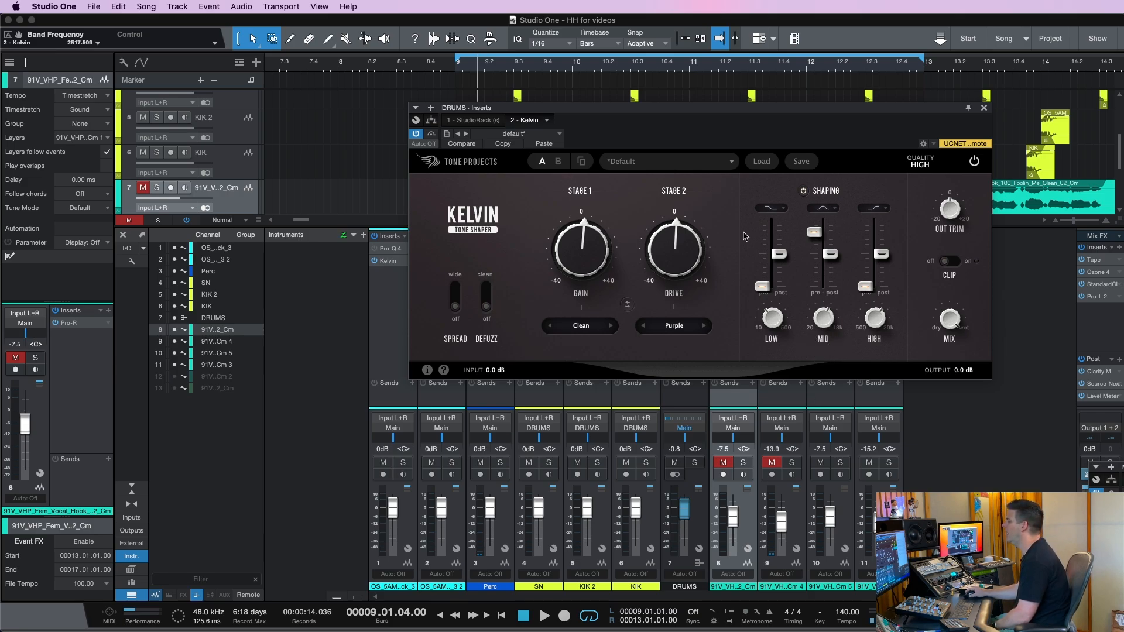
- Reset the low, mid and high pre gains to 0 dB and raise the low and high post gains to 20 dB
mouse_move(774, 254)
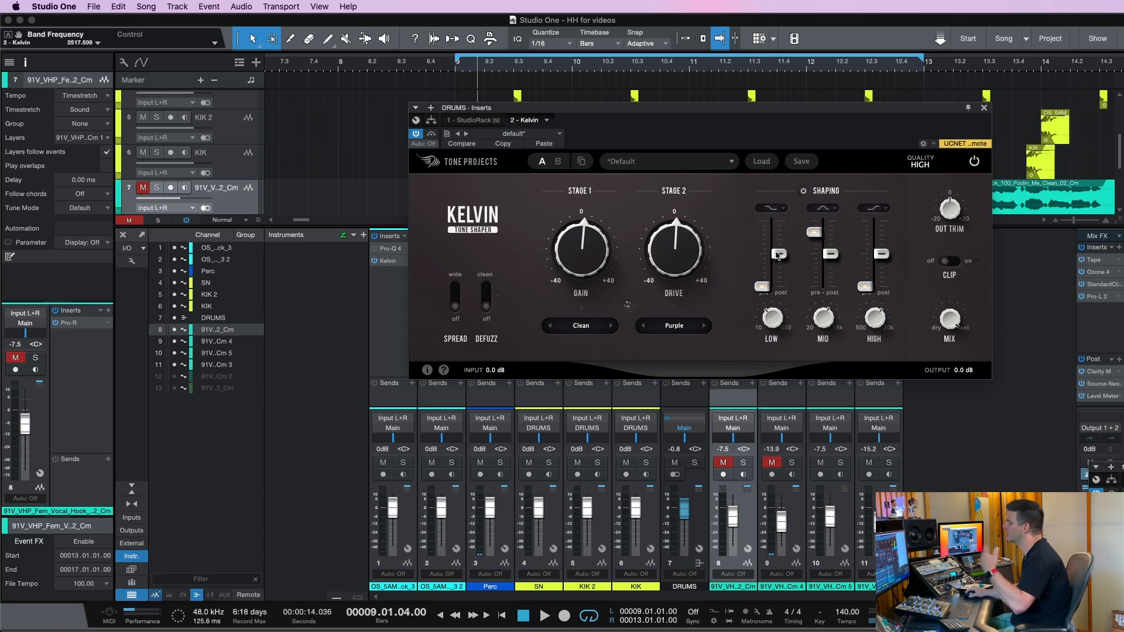
drag(777, 256, 778, 239)
drag(882, 254, 881, 236)
drag(814, 233, 814, 253)
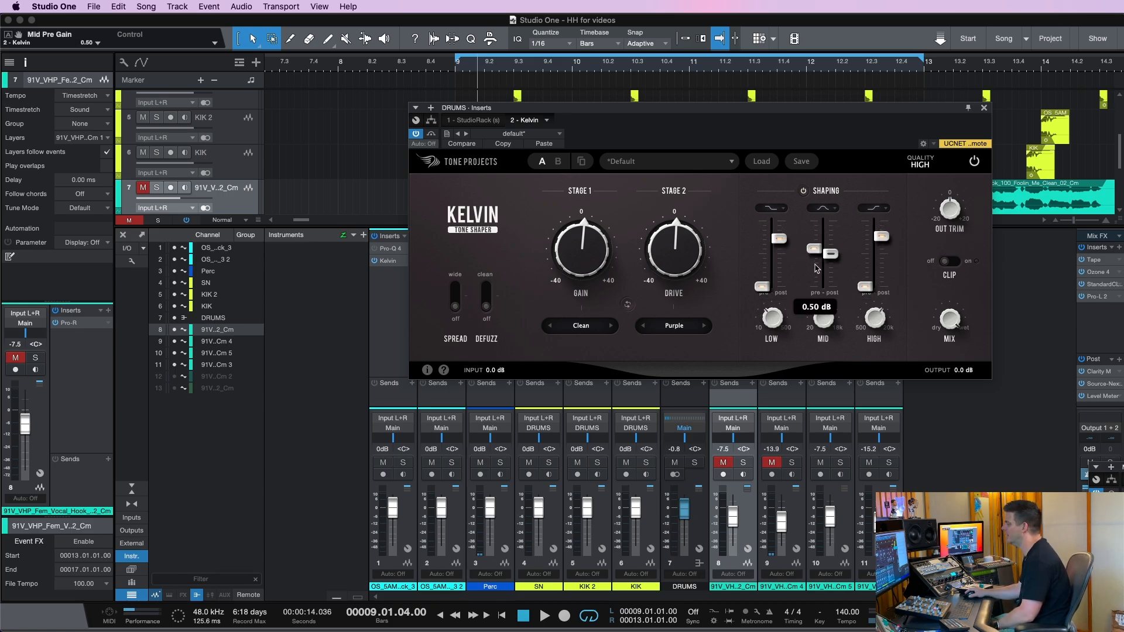
double_click(865, 286)
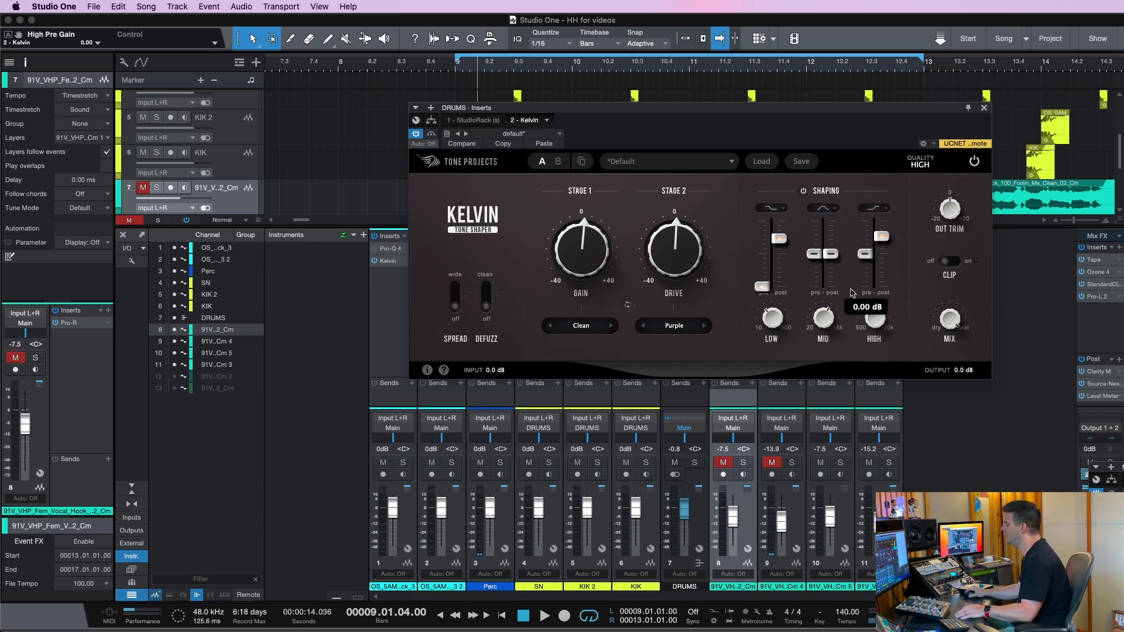
double_click(762, 286)
drag(780, 238, 779, 222)
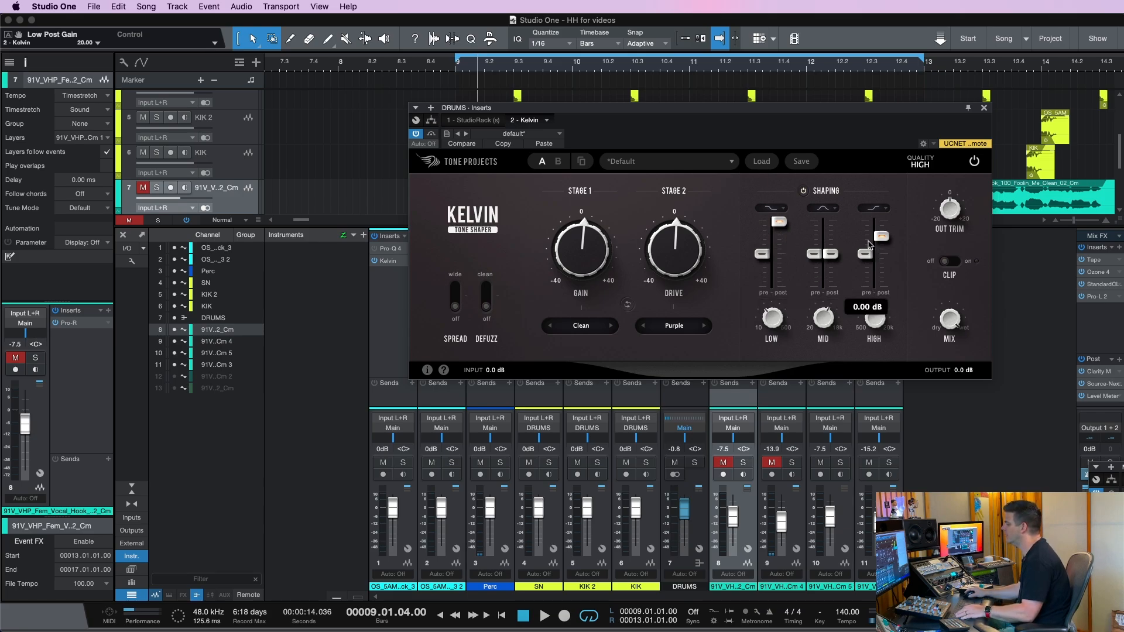
drag(874, 239, 867, 186)
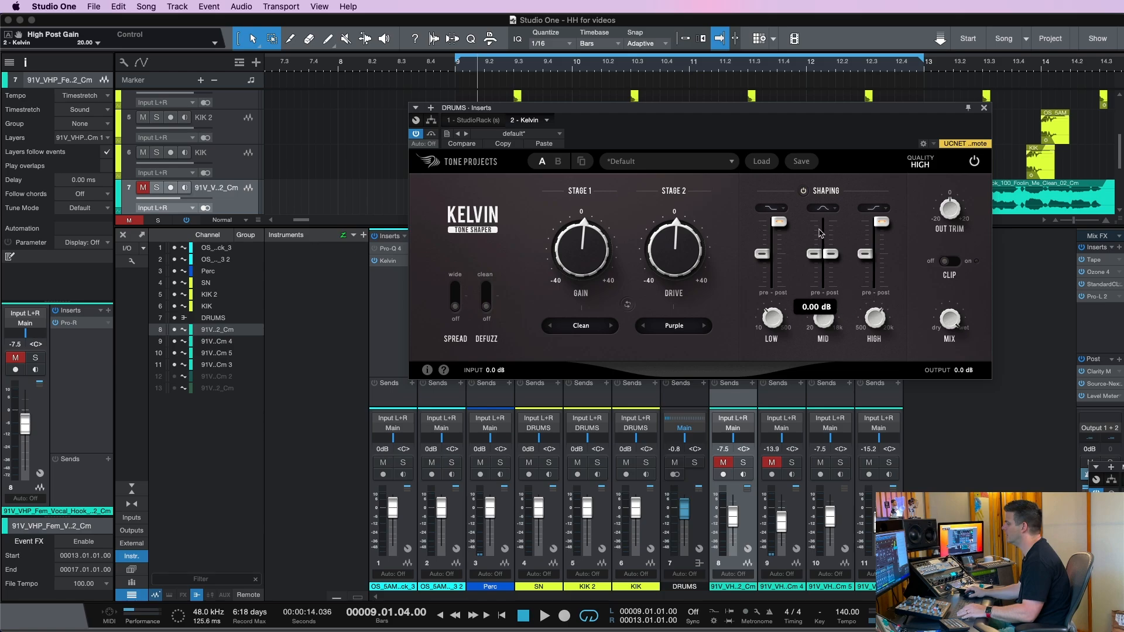
- Set Stage 2 to Clean and try the Spread switch's middle and wide positions before returning it to off
click(651, 327)
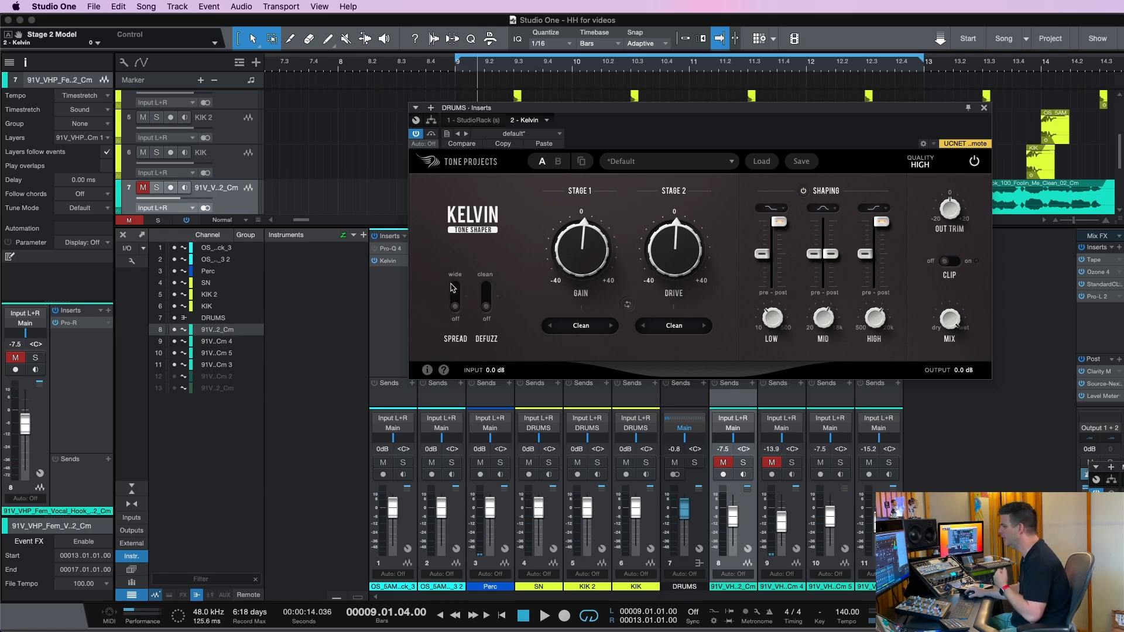
click(456, 297)
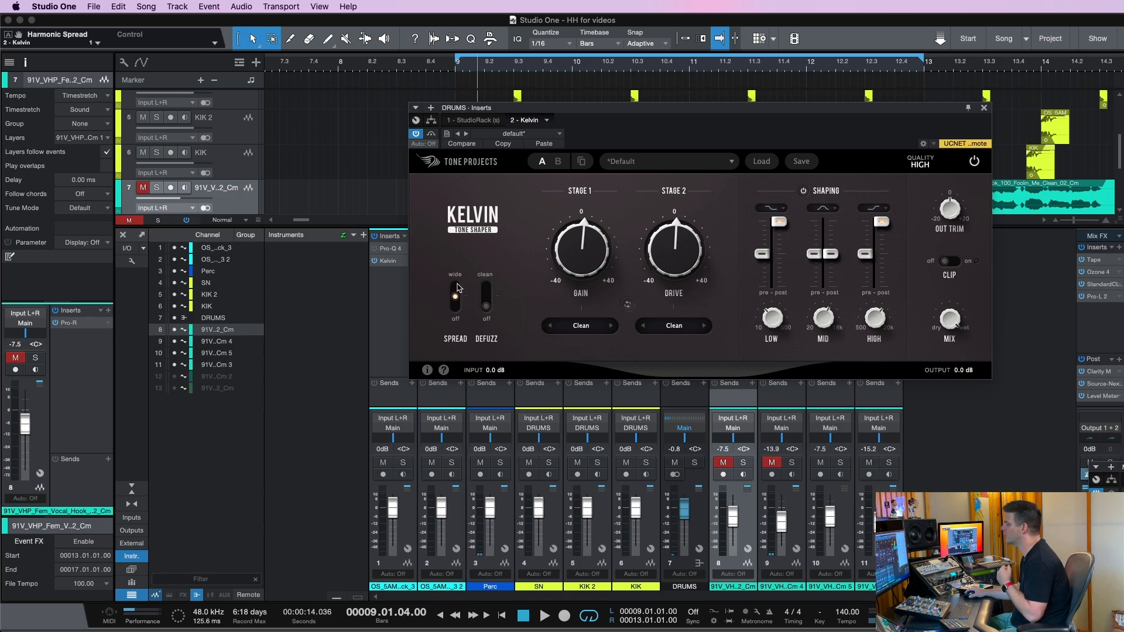
click(457, 288)
click(457, 305)
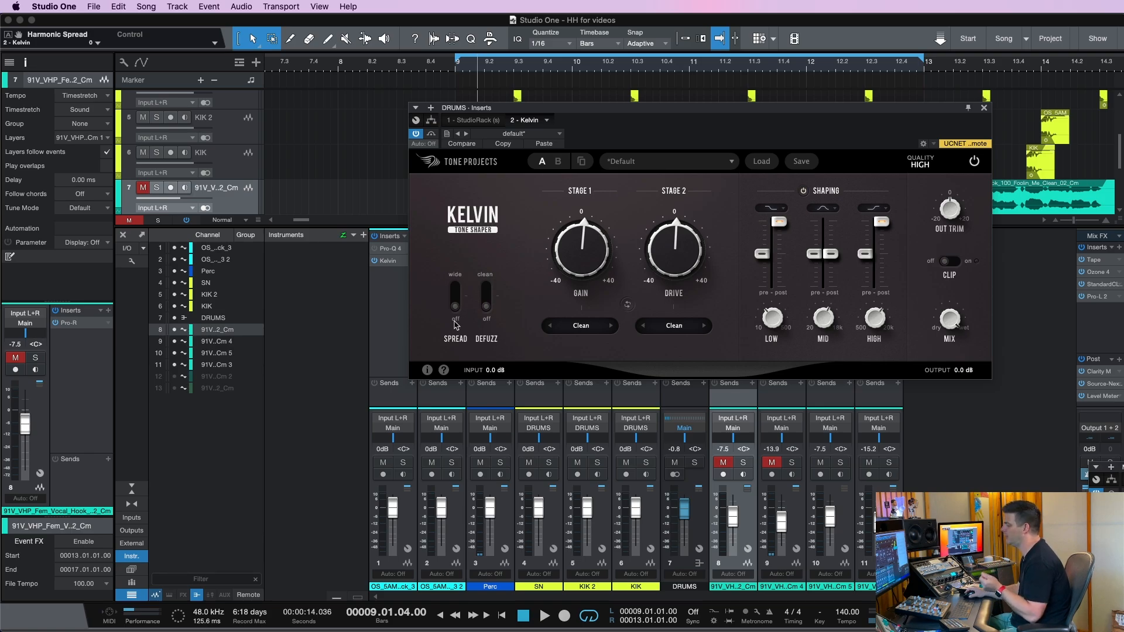
- Try the Defuzz switch's middle and clean positions and return it to off
click(487, 300)
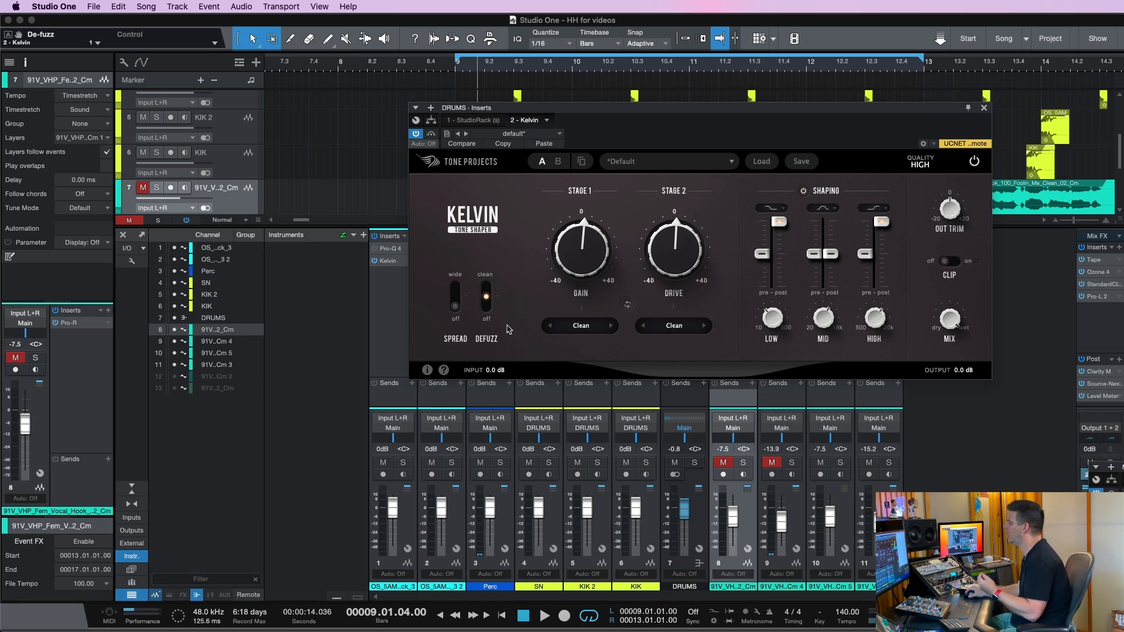
click(486, 295)
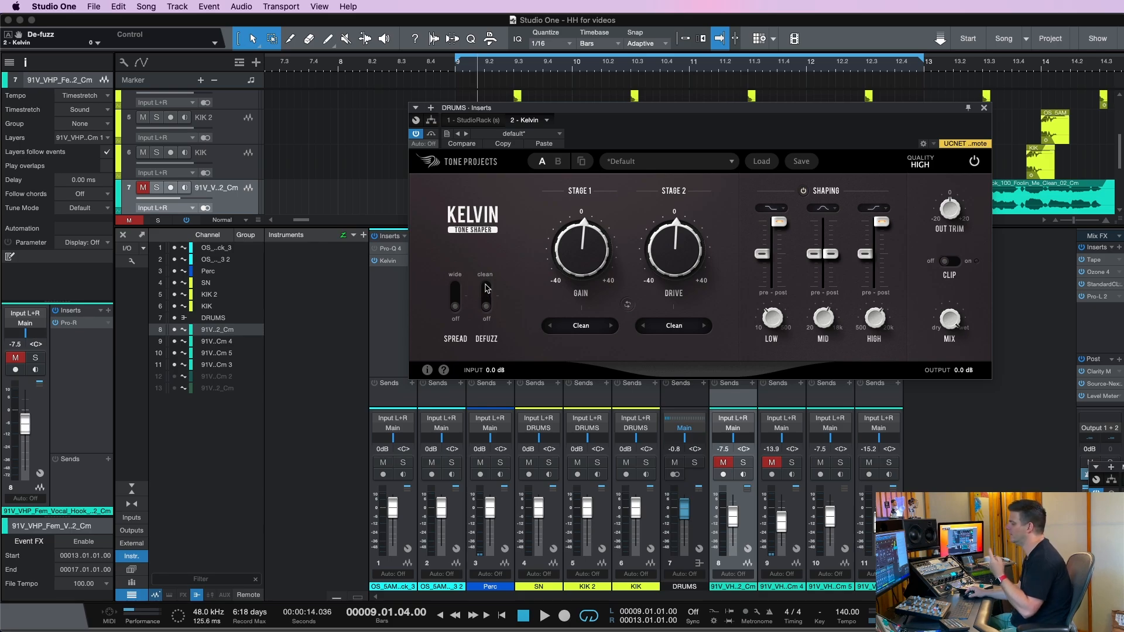
click(487, 296)
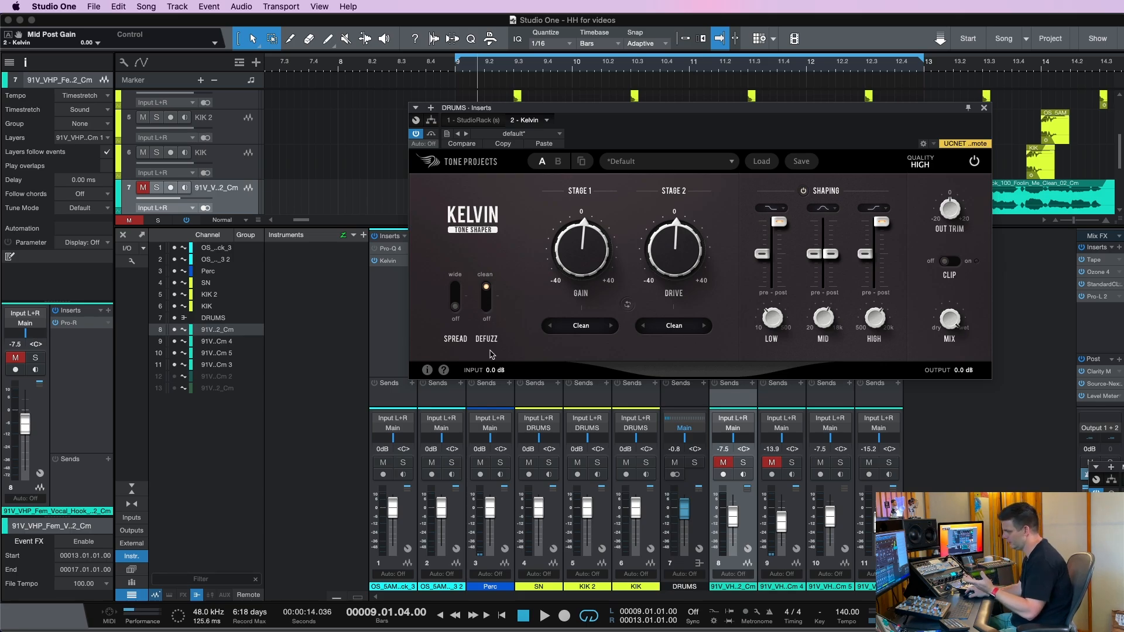
click(486, 306)
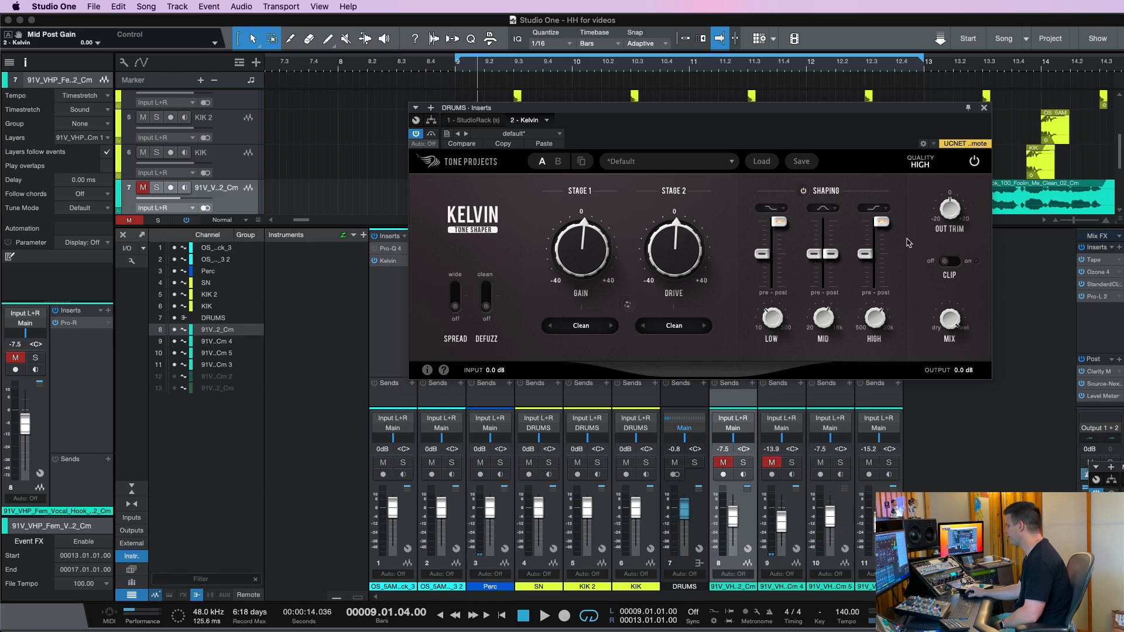
- Turn on Kelvin's output Clip switch
mouse_move(962, 201)
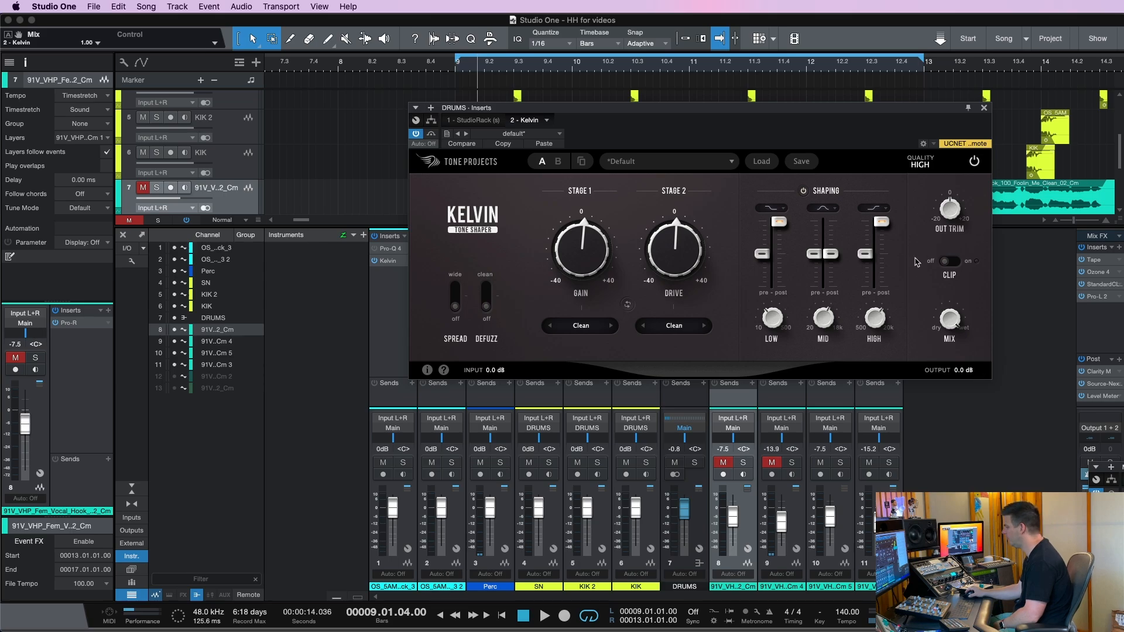
click(951, 262)
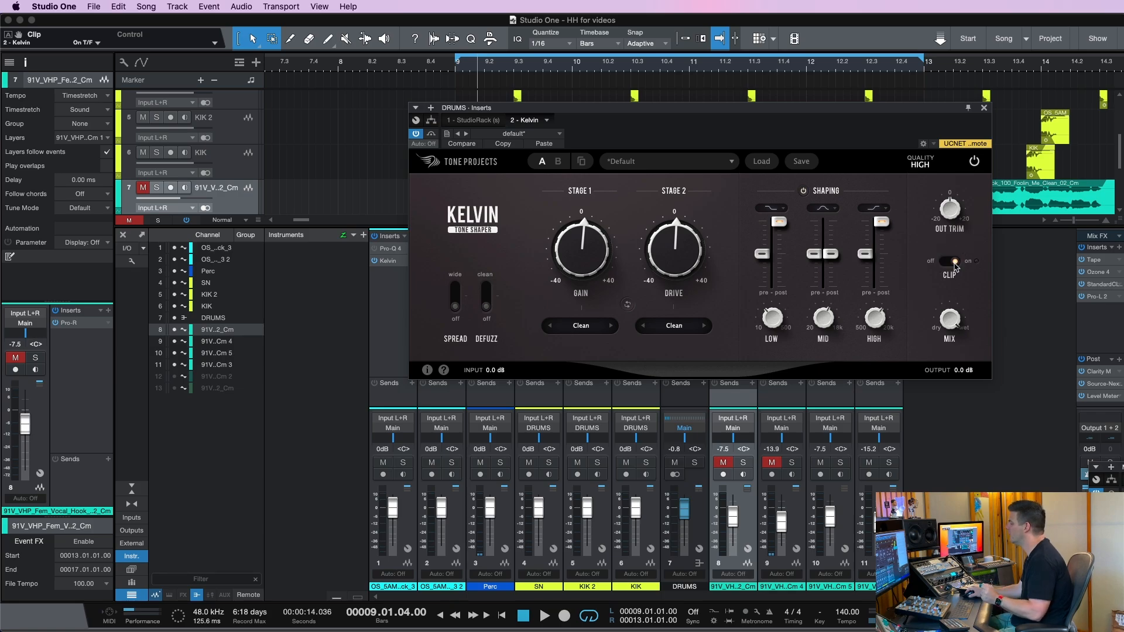
- Try Kelvin's Out Trim down to -4 dB and the Mix control, returning trim and output to 0 dB and mix to 100%
mouse_move(950, 209)
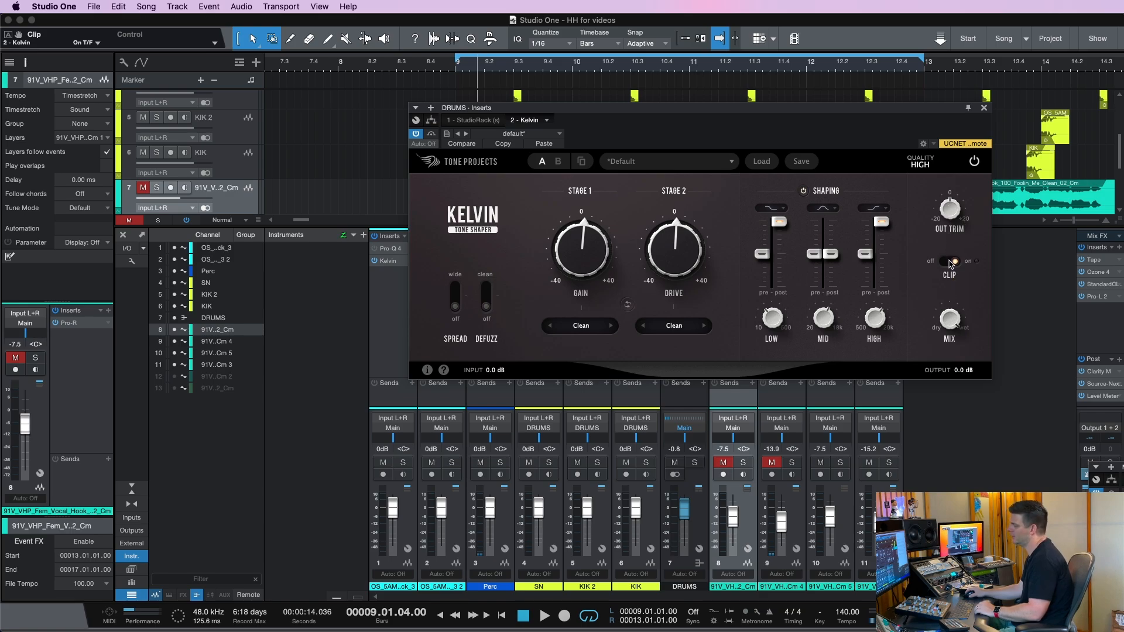
drag(951, 206, 958, 212)
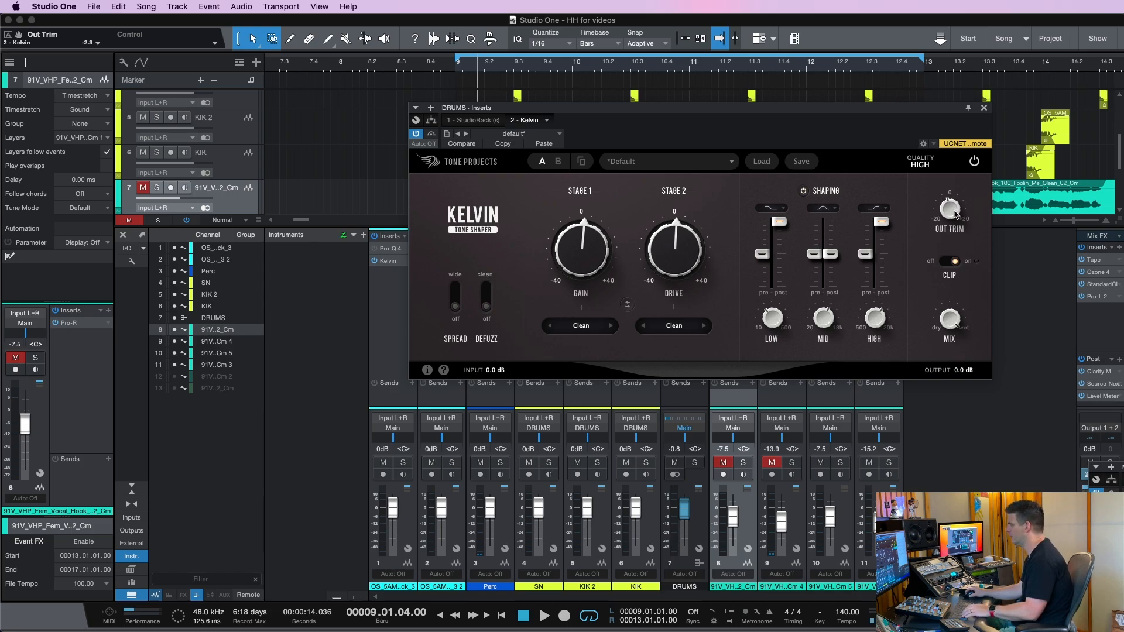
double_click(957, 213)
mouse_move(957, 215)
mouse_down()
mouse_move(954, 201)
mouse_move(955, 239)
mouse_move(947, 203)
mouse_move(951, 220)
mouse_up()
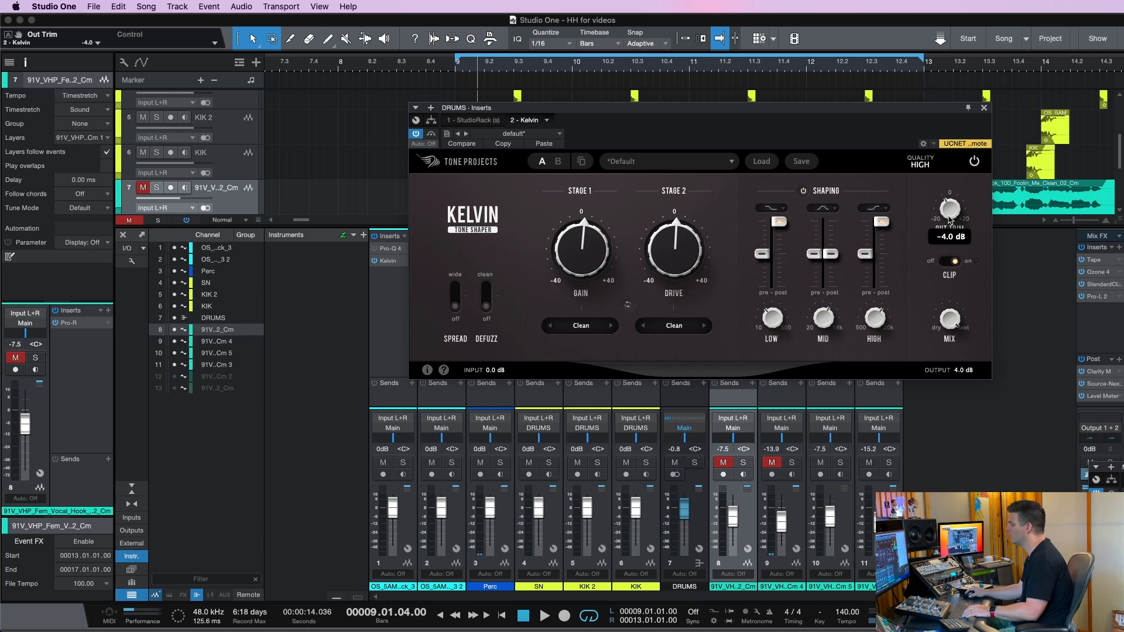
double_click(951, 209)
double_click(967, 371)
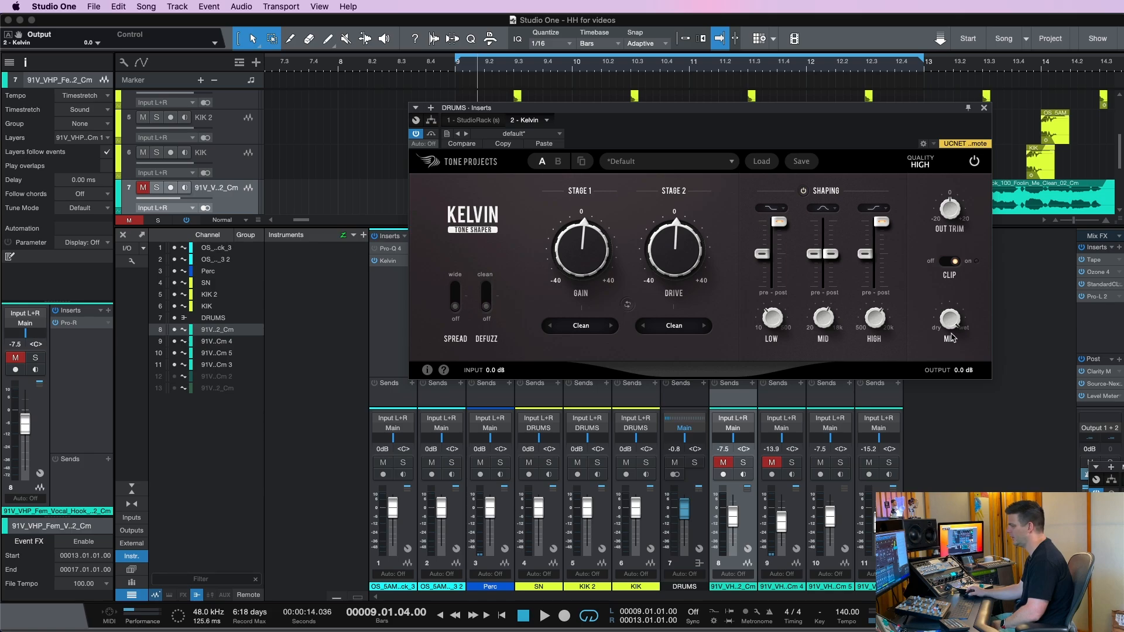
mouse_move(953, 329)
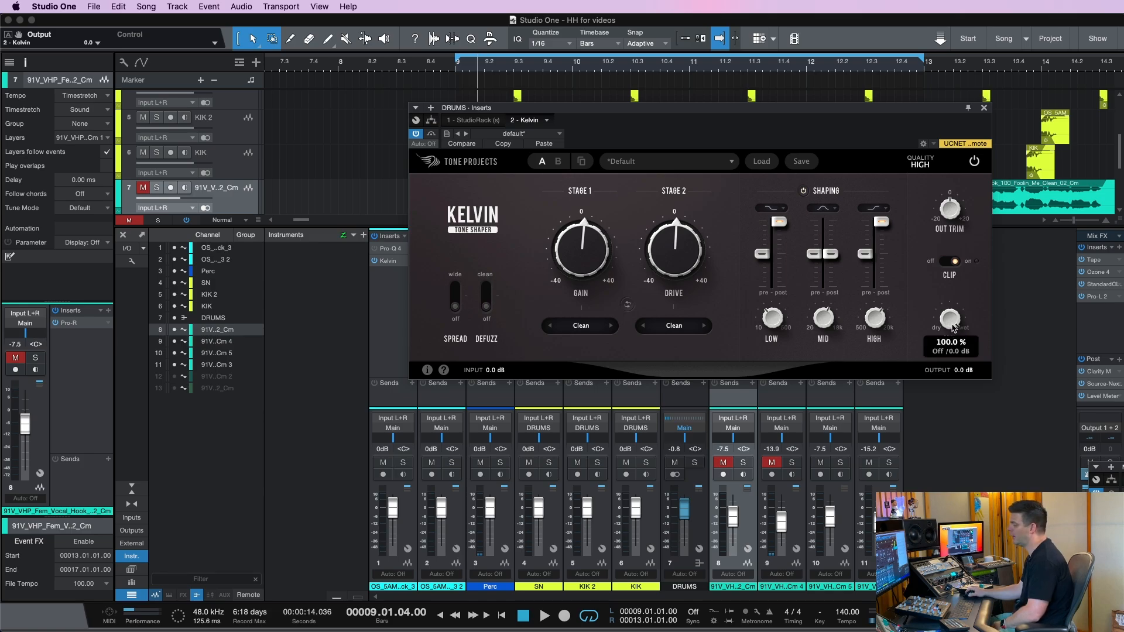
drag(953, 329, 884, 360)
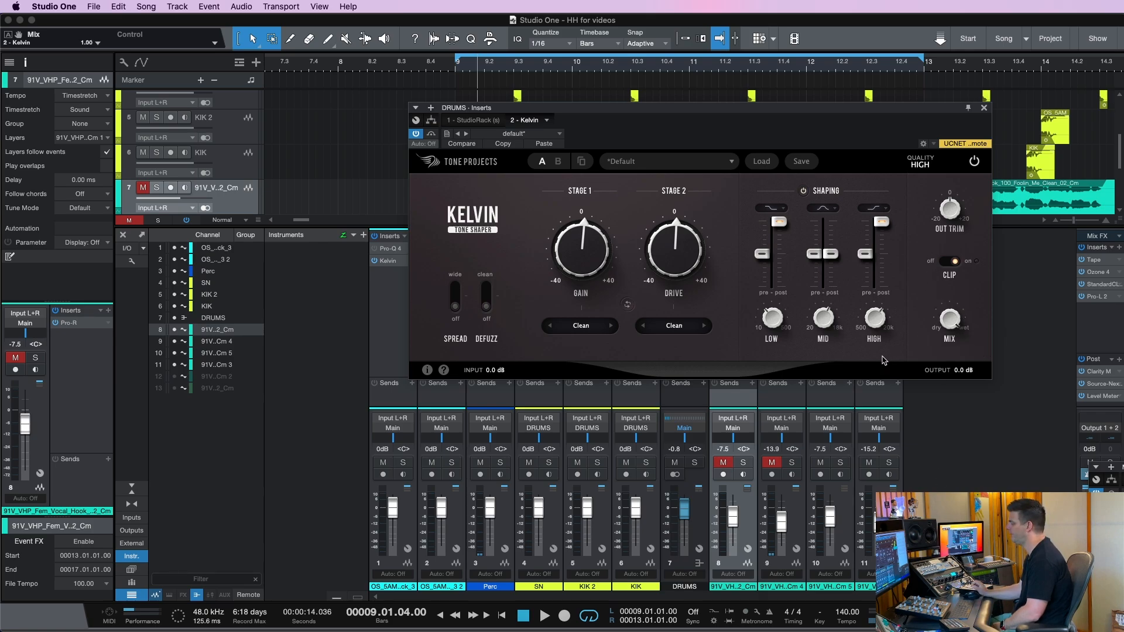
- Solo the DRUMS bus and move the Kelvin window below the kick clips, playing the loop briefly
drag(725, 113, 692, 123)
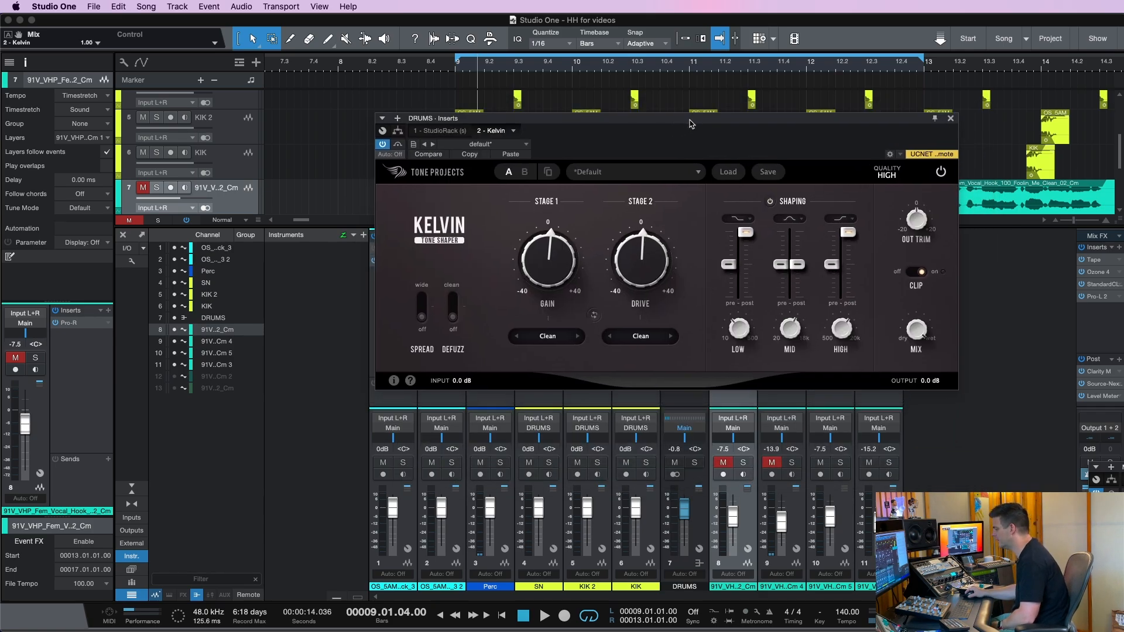
click(695, 463)
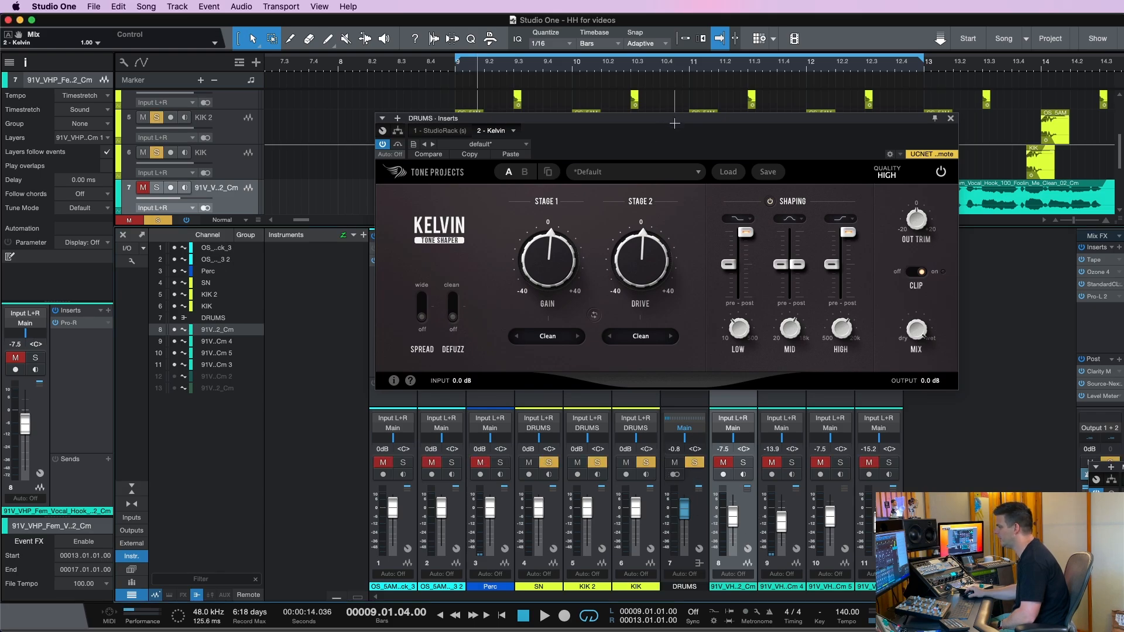
drag(675, 118, 706, 171)
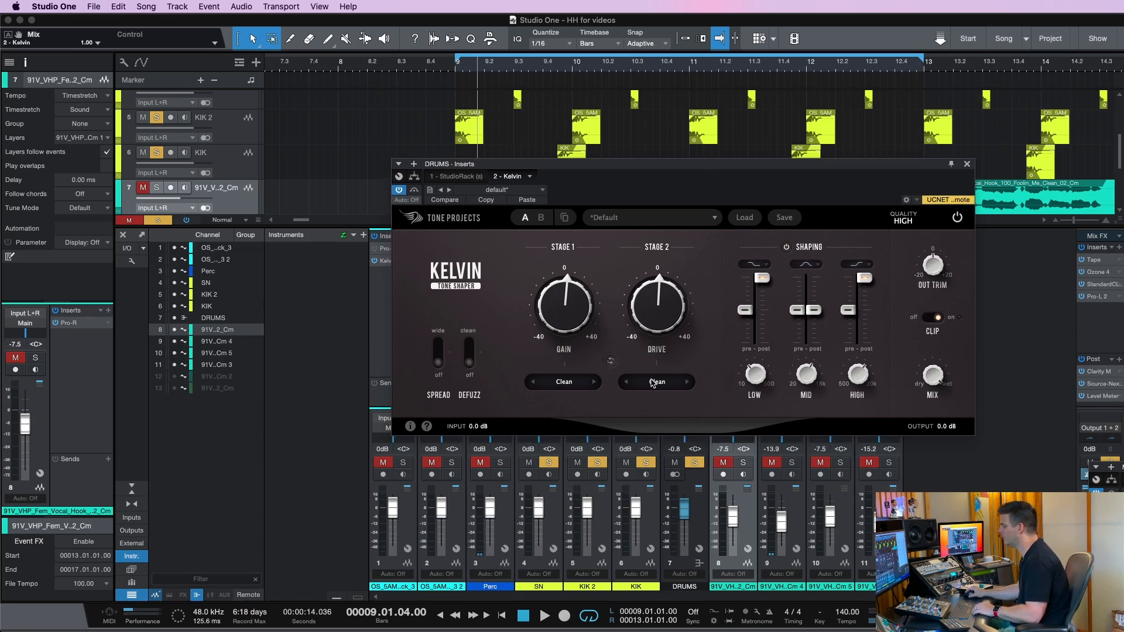
mouse_move(687, 312)
key(space)
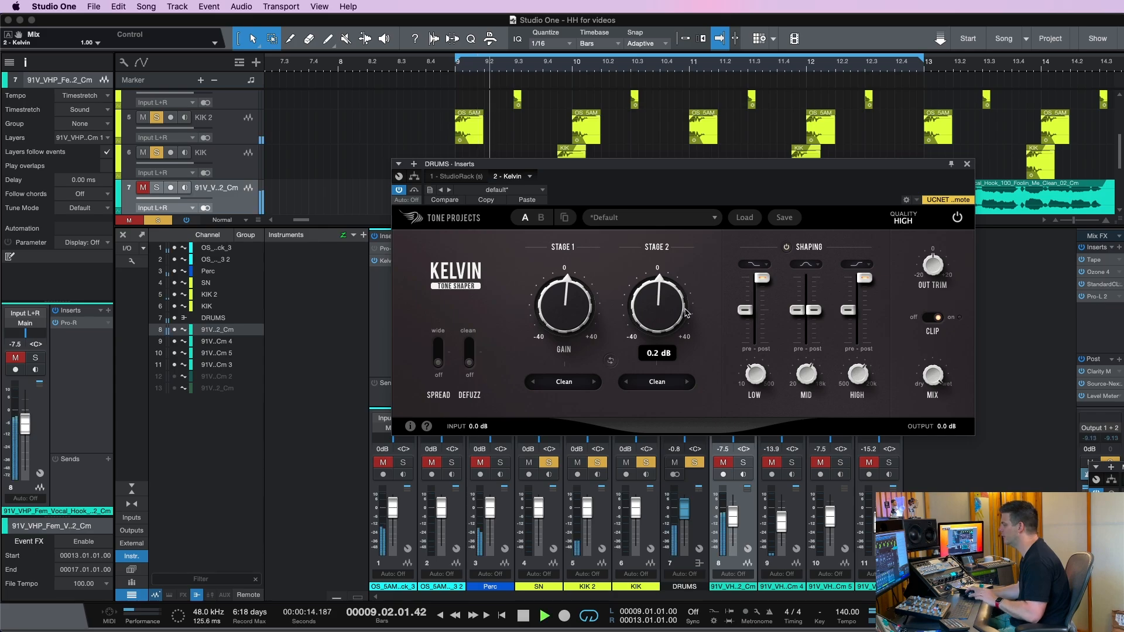
key(space)
- Load Kelvin's Default preset and compare the drums with the plugin bypassed and active during playback
click(627, 218)
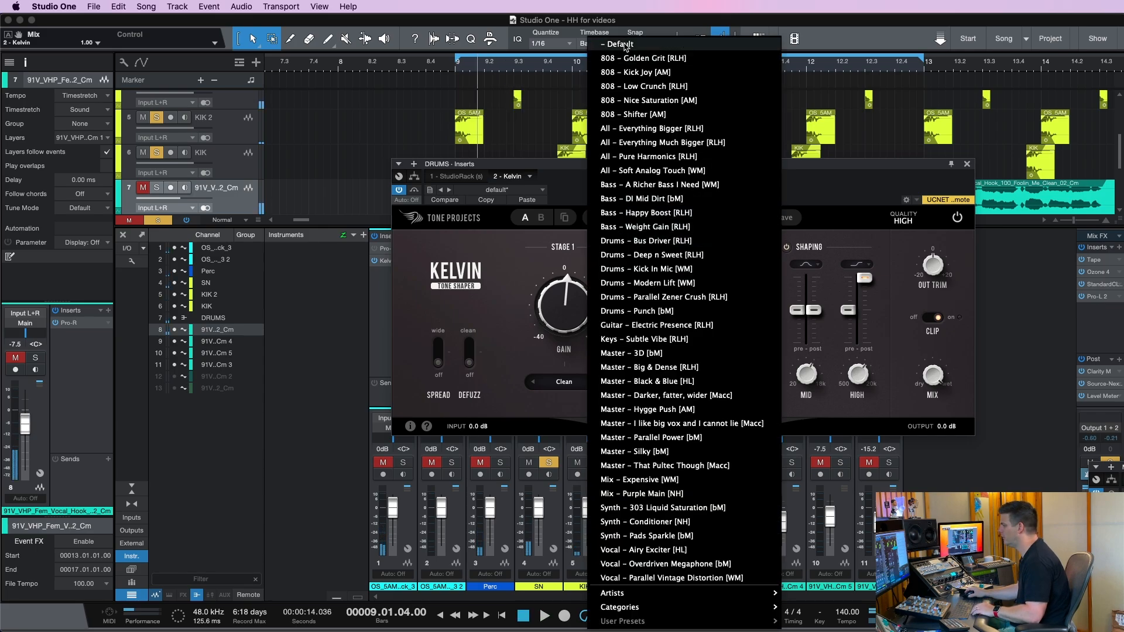
click(624, 44)
key(space)
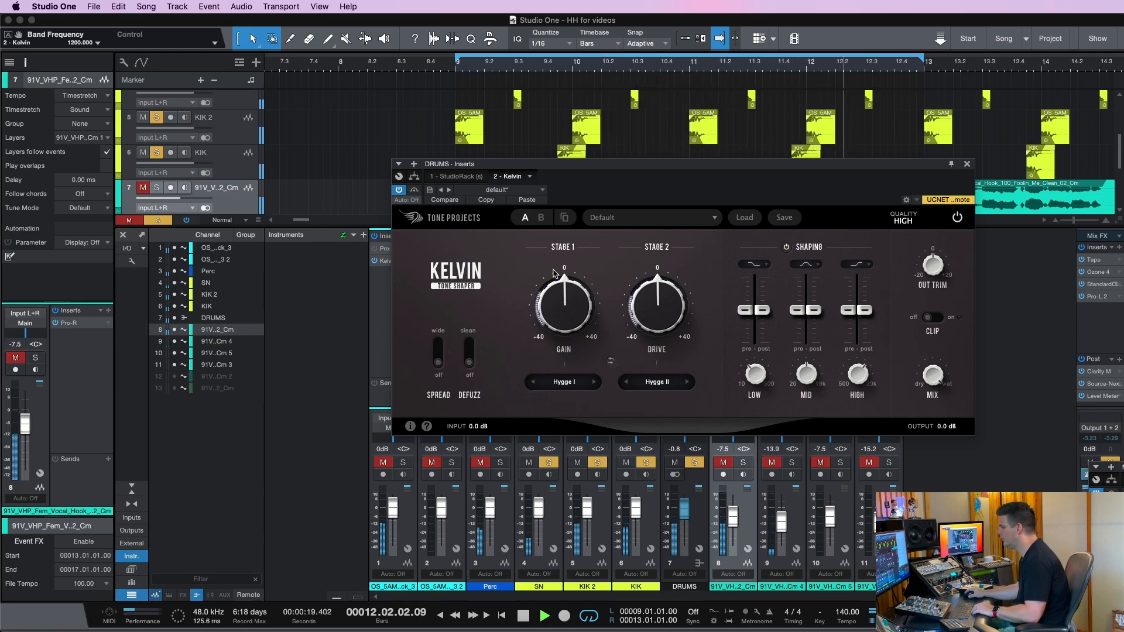
click(414, 190)
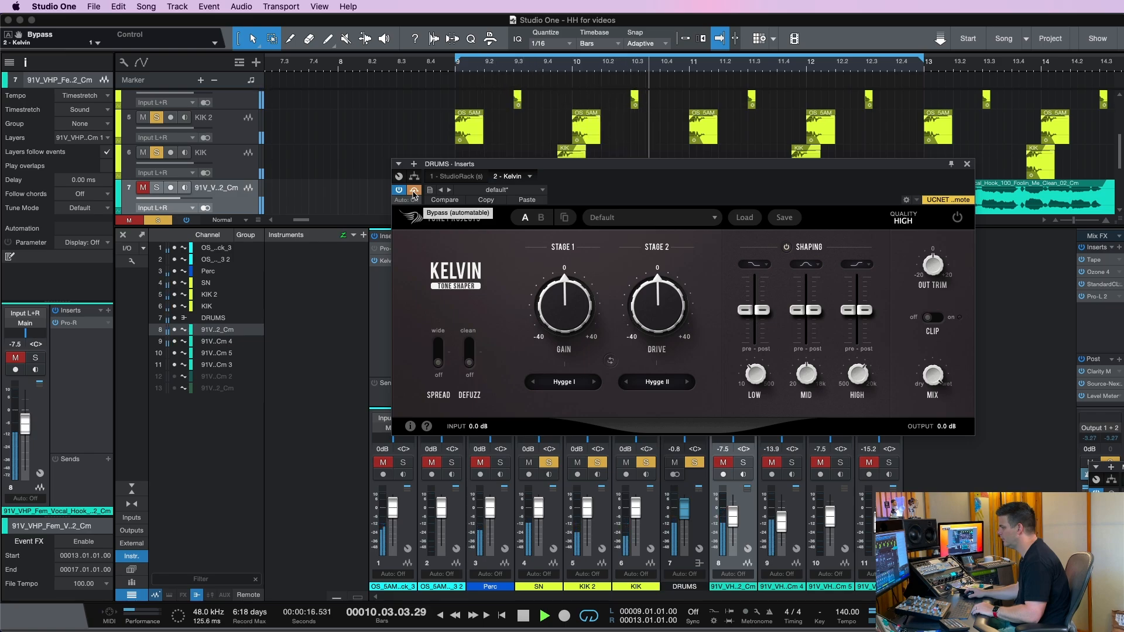
click(414, 192)
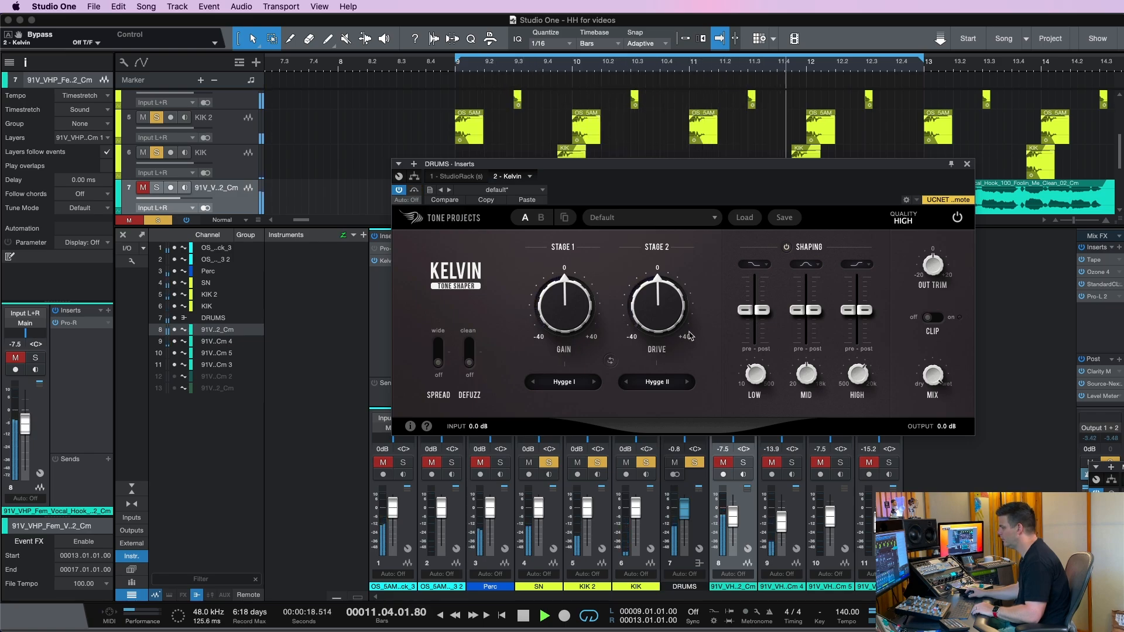
- Try a 24.1 dB Stage 2 drive with the two stages swapped and restored, stop playback and reset the drive to 0 dB
drag(565, 295, 583, 327)
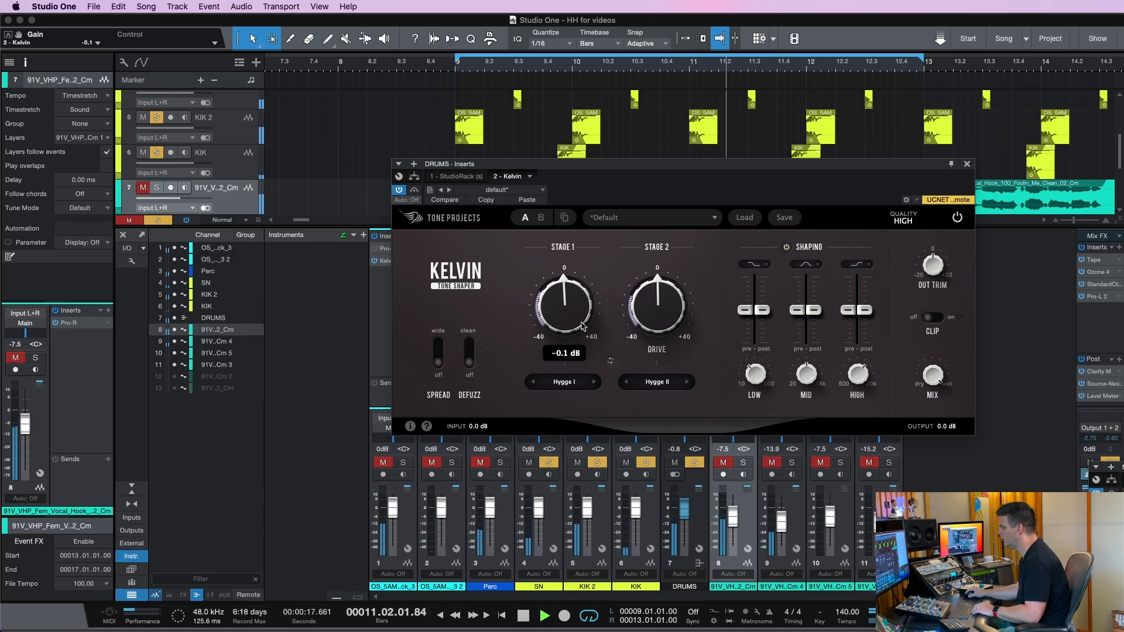
drag(658, 305, 666, 228)
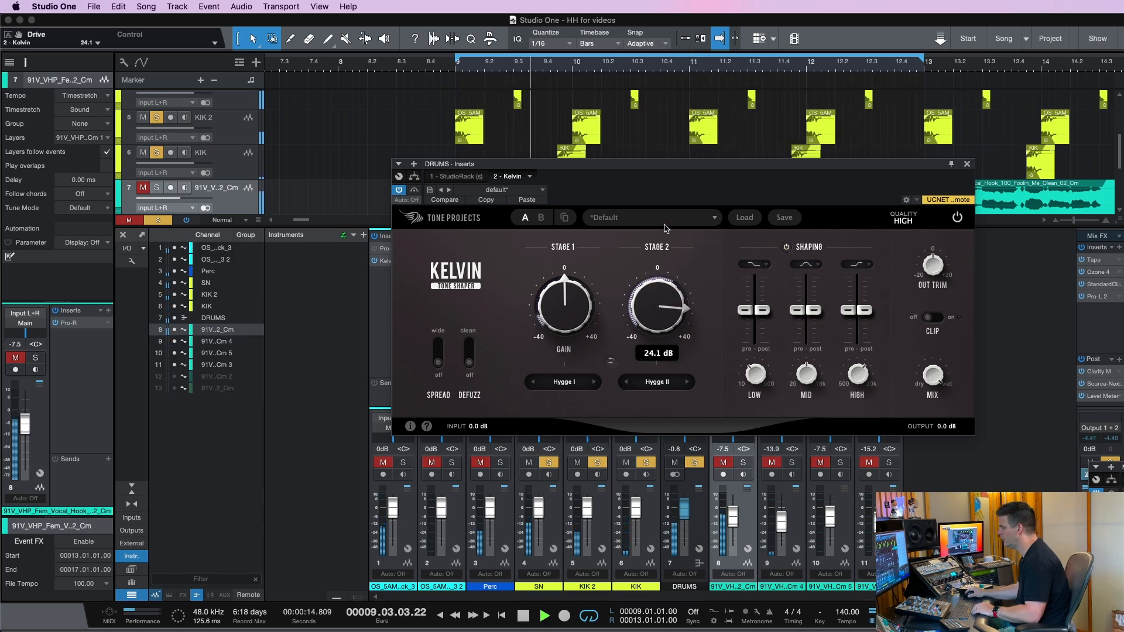
click(612, 361)
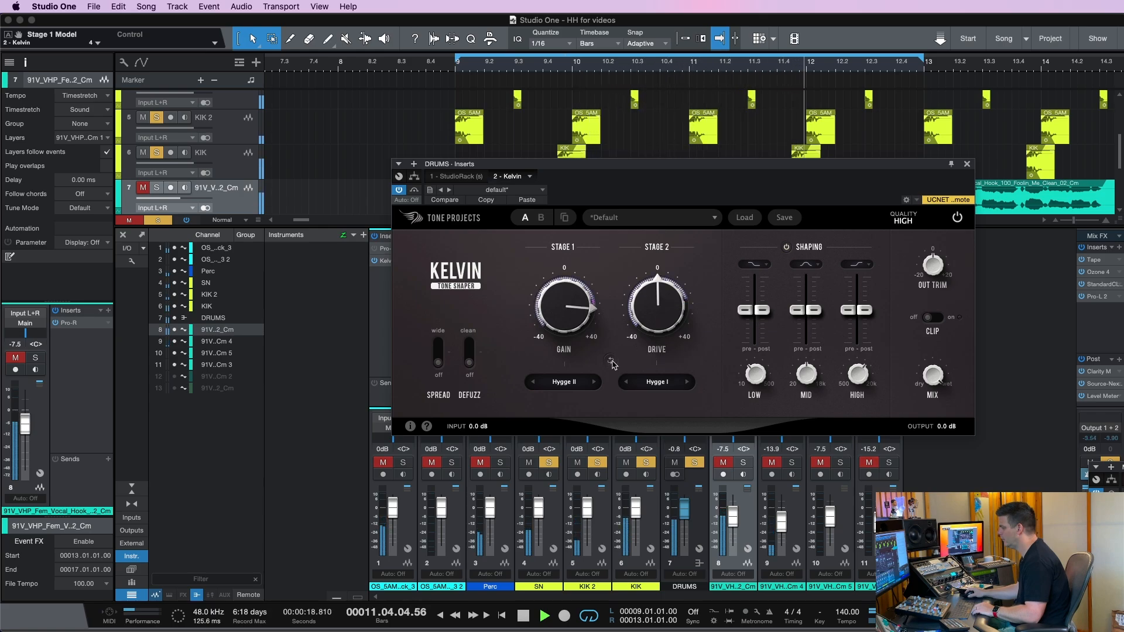
click(611, 361)
mouse_move(663, 315)
key(space)
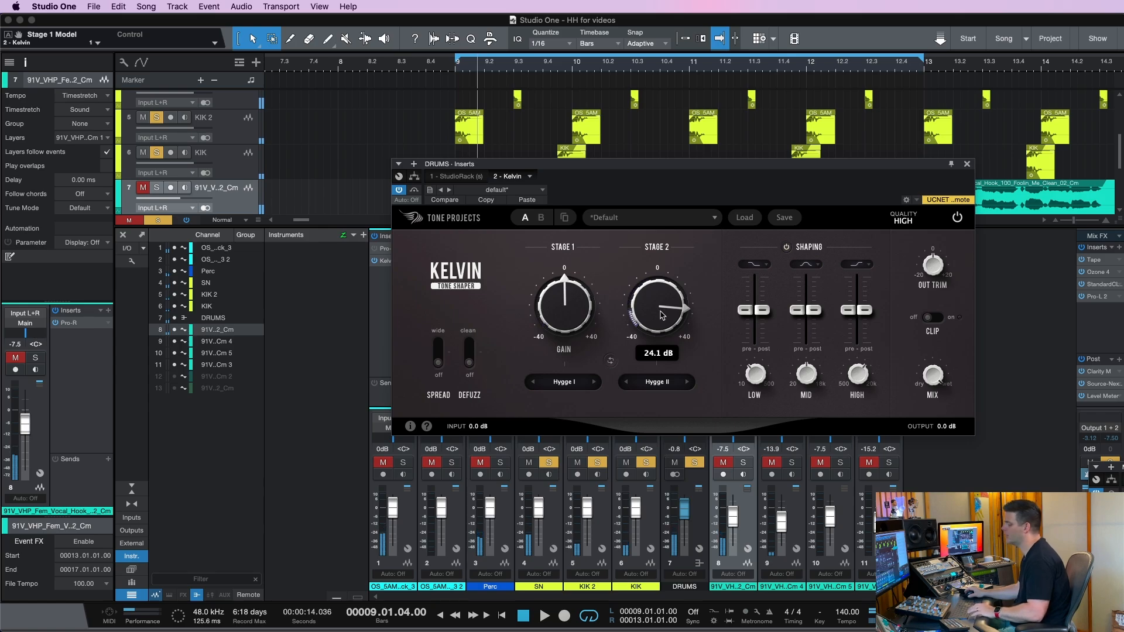
double_click(663, 315)
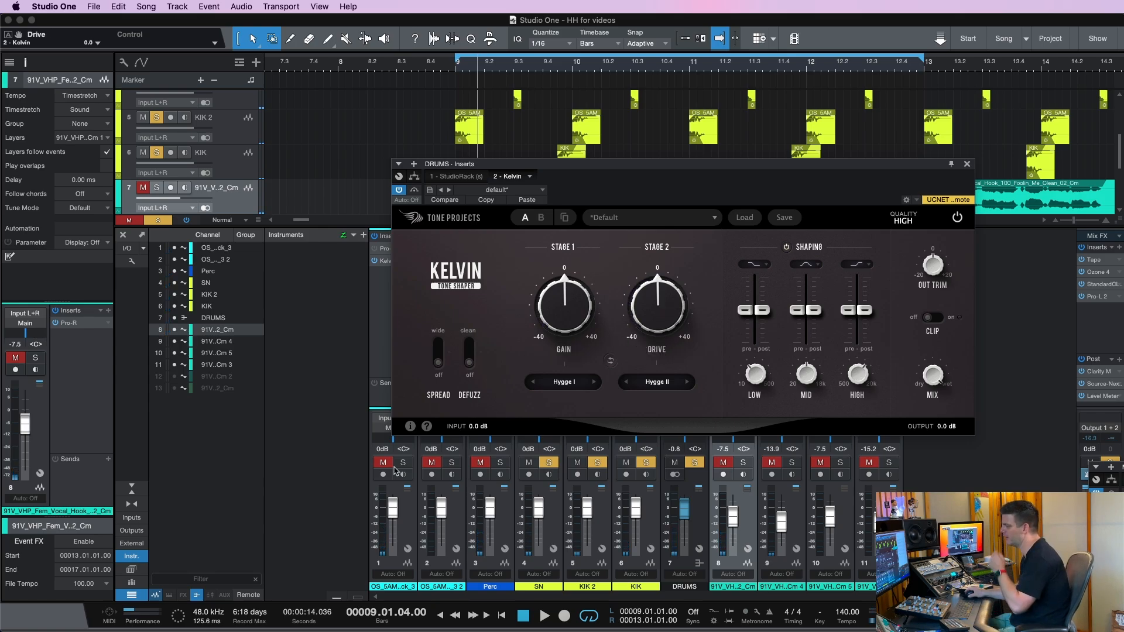
- Set Stage 1 to the Clean model and Stage 2 to Purple
mouse_move(596, 333)
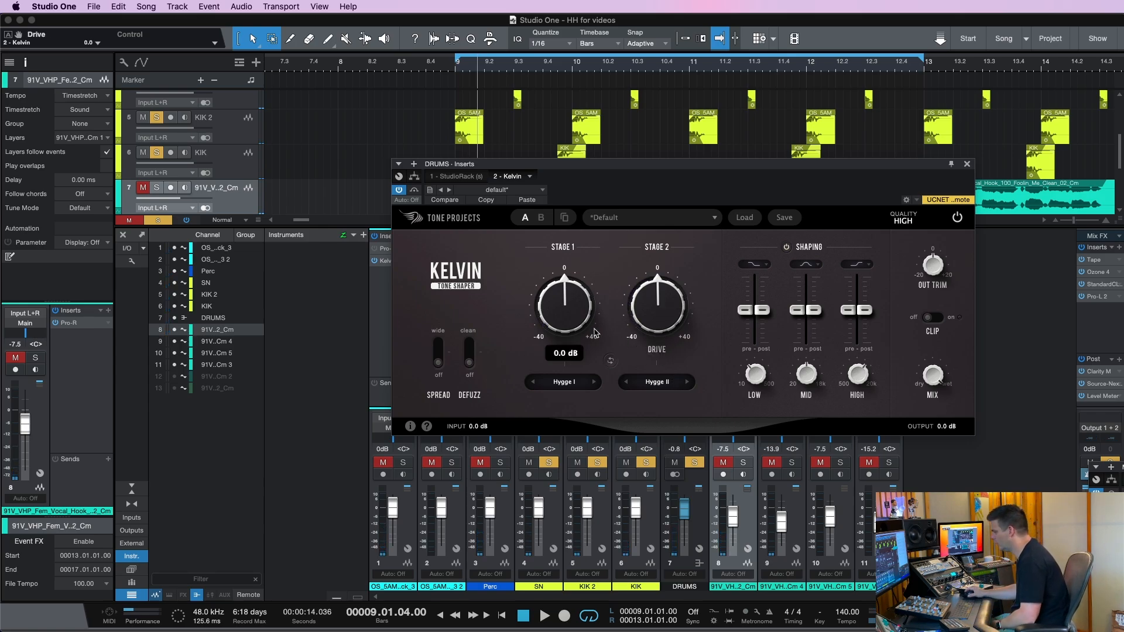
click(539, 386)
click(562, 370)
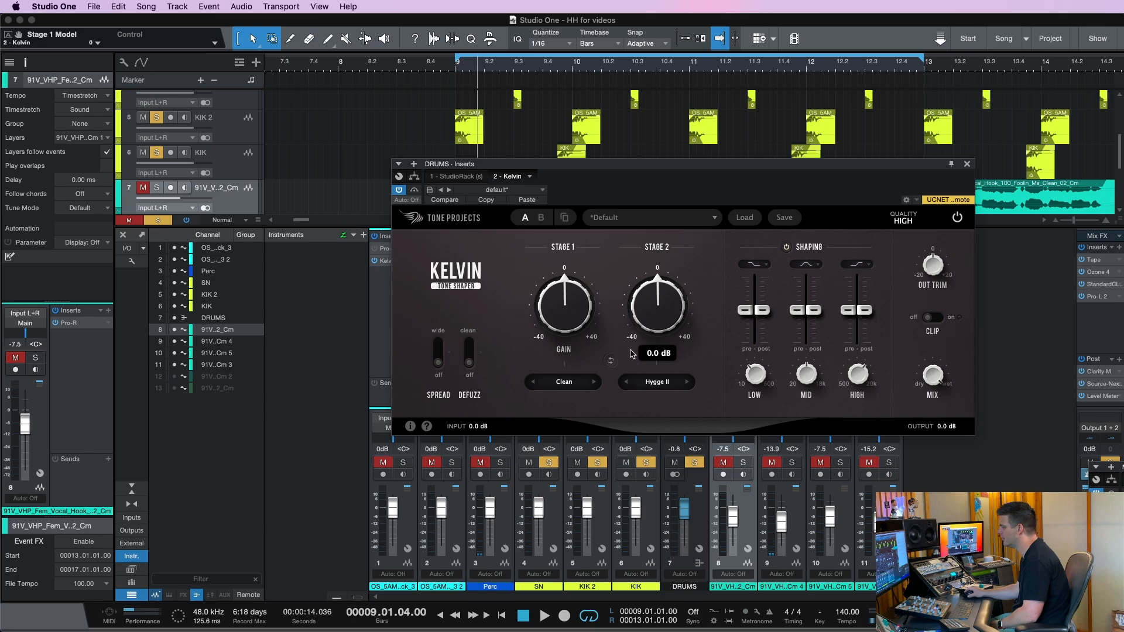
click(670, 384)
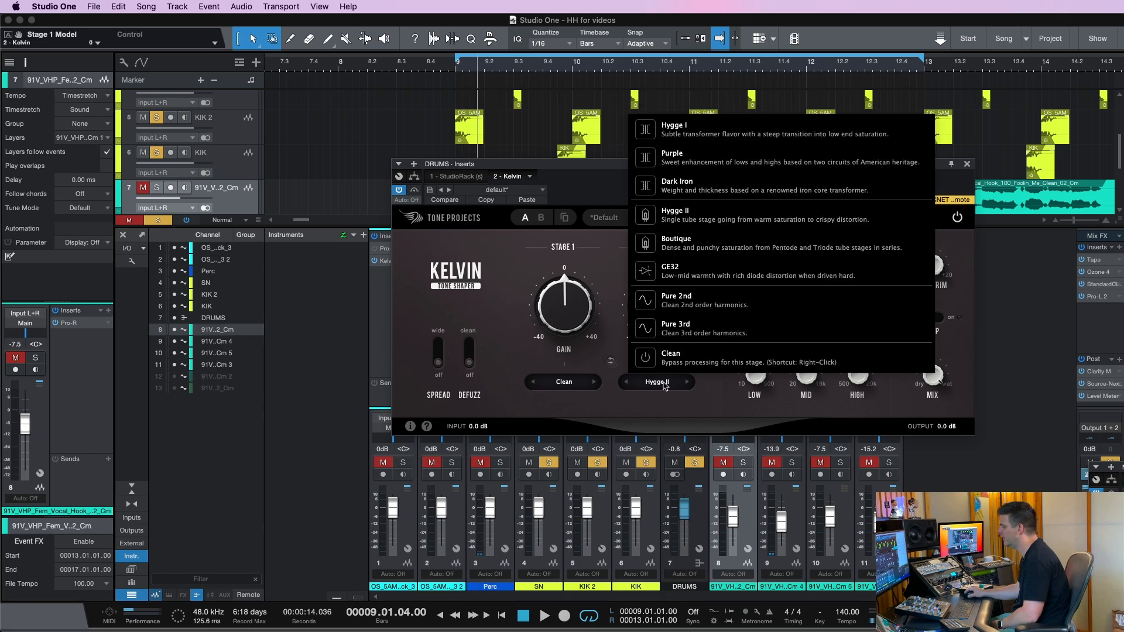
click(691, 157)
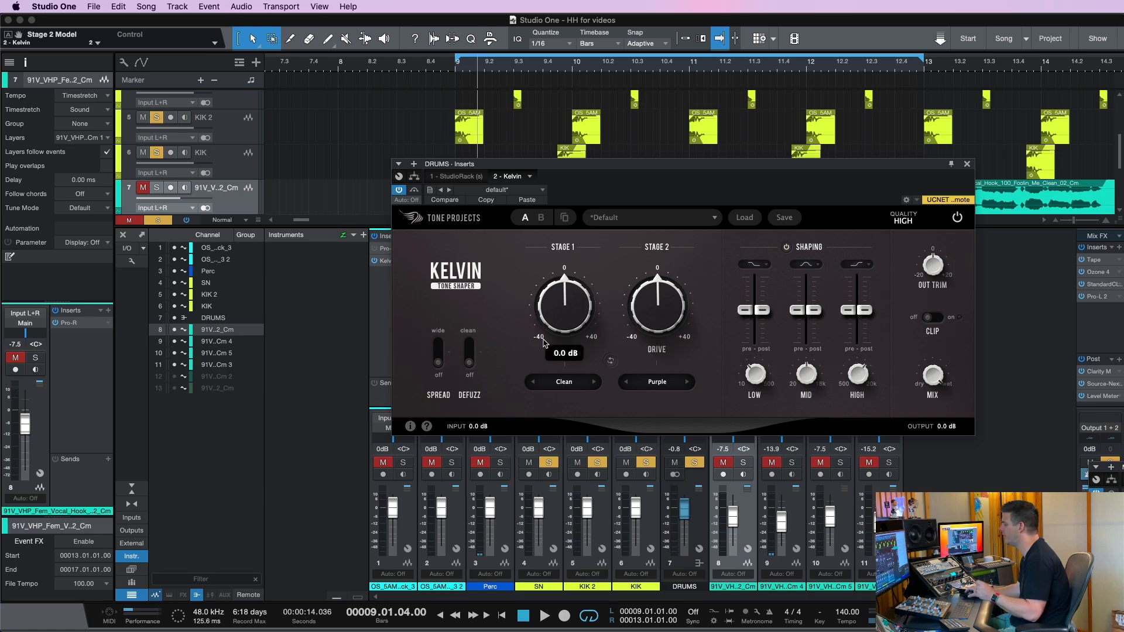
- Set the Stage 2 drive to 15 dB while playing the drums and comparing against bypass, then stop playback
mouse_move(753, 376)
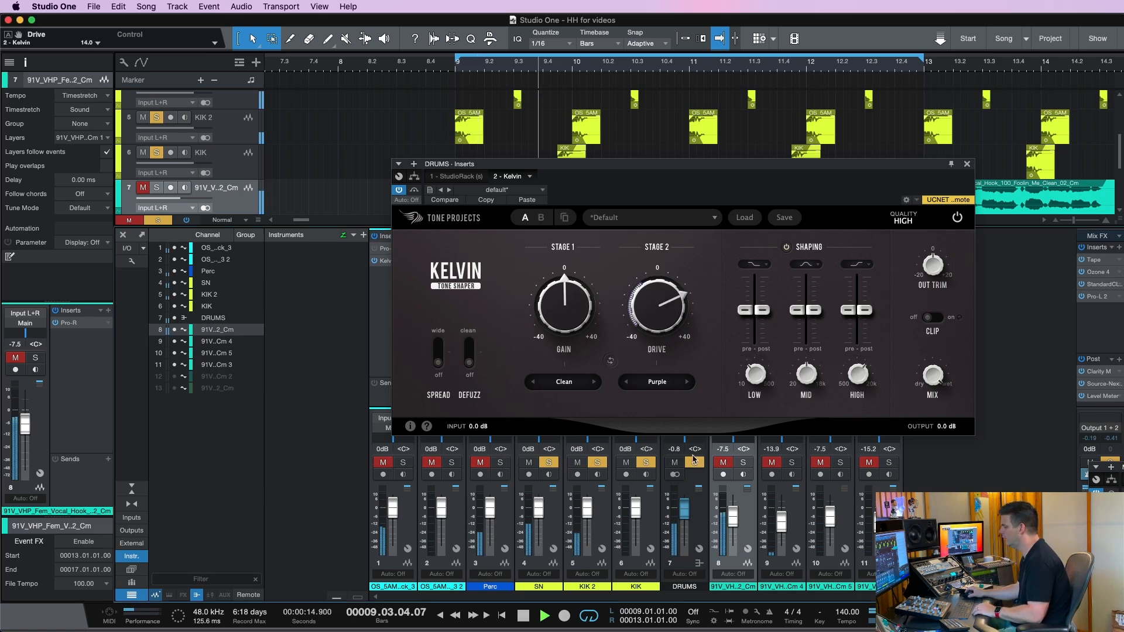
drag(657, 301, 660, 324)
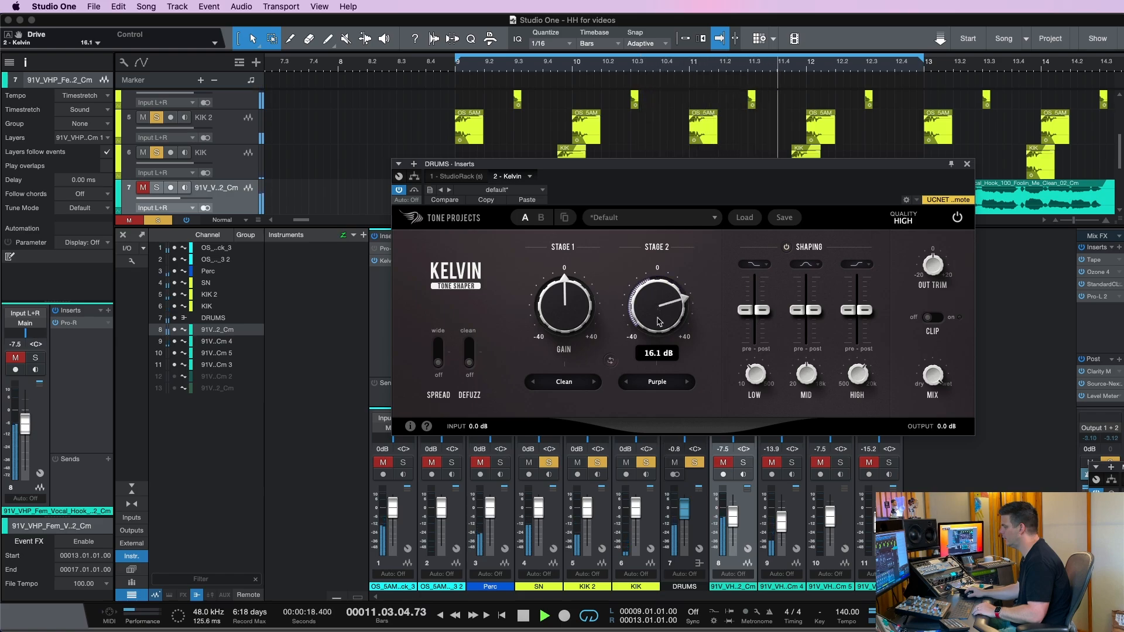
click(414, 190)
drag(662, 306, 693, 321)
click(415, 191)
key(space)
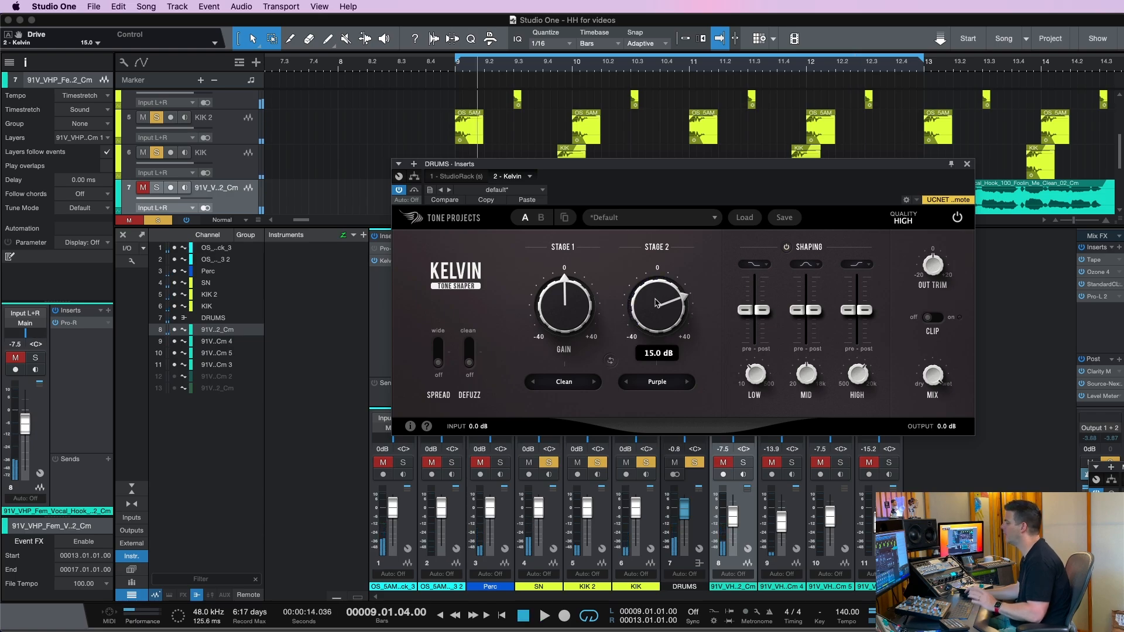
- Lower the low band's pre gain to -20 dB and raise the Stage 2 drive to 20.2 dB during playback
drag(746, 310, 730, 355)
mouse_move(753, 344)
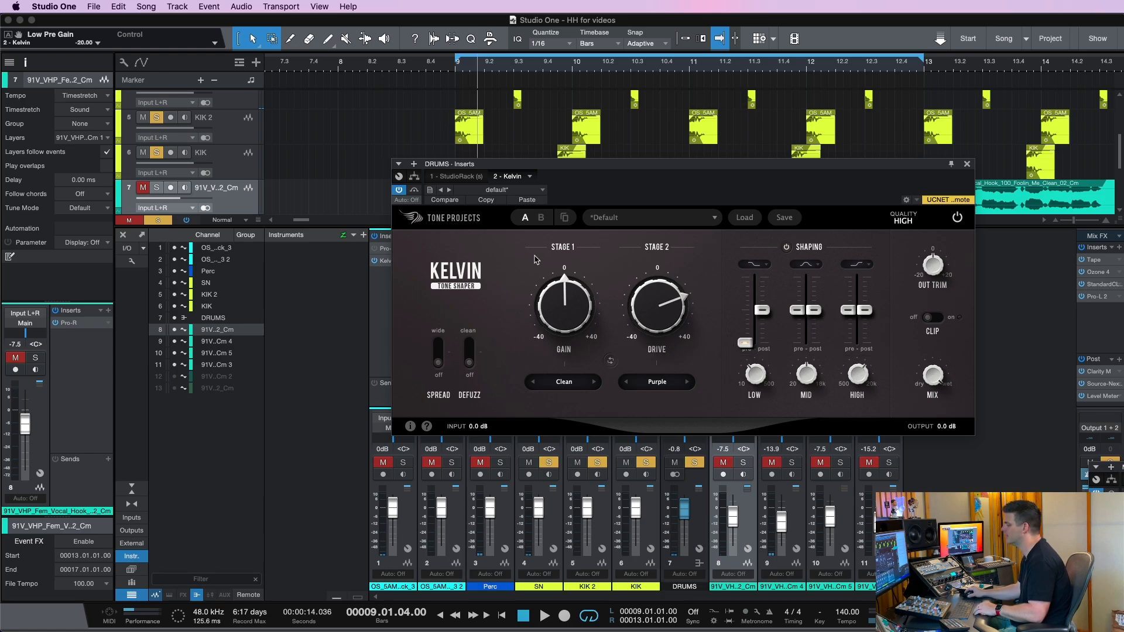
key(space)
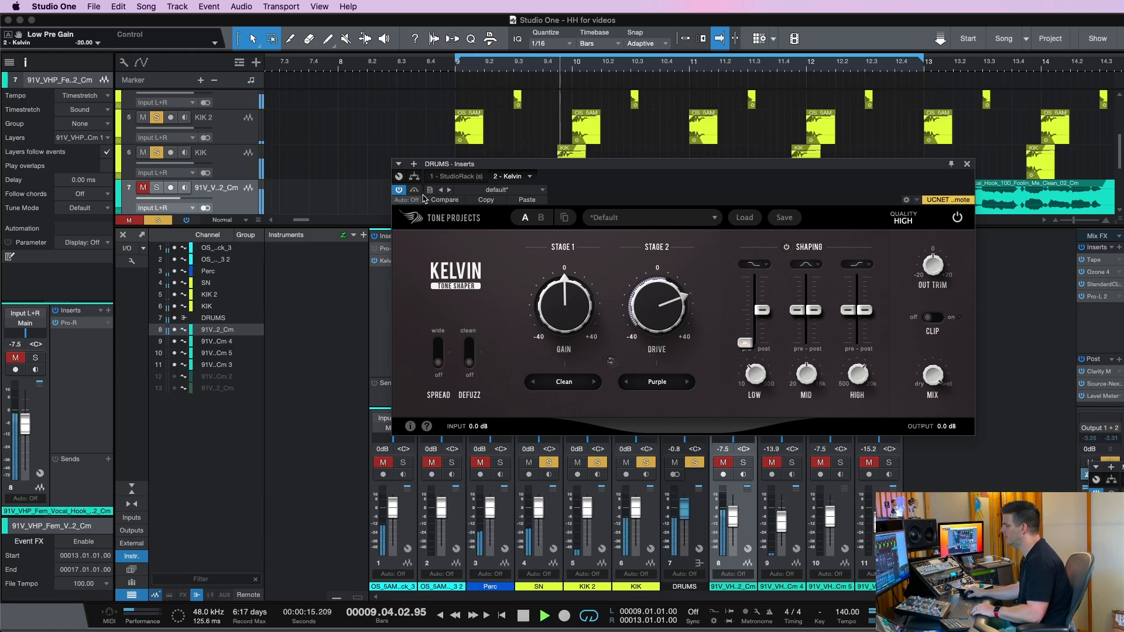
mouse_move(647, 307)
drag(647, 306, 652, 295)
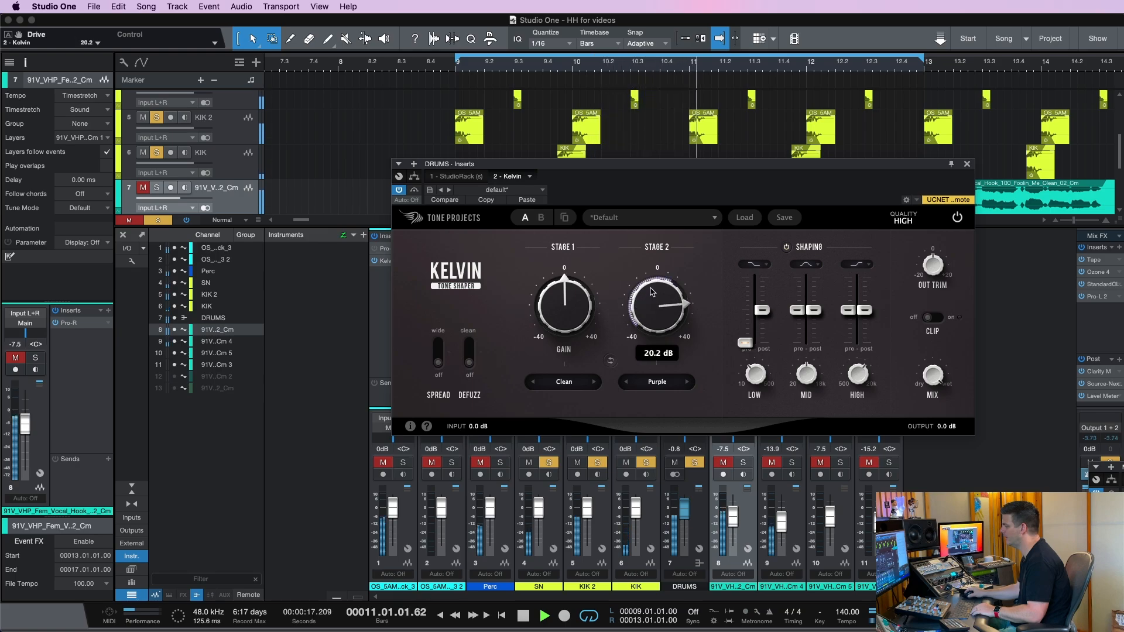
- Compare the drums with Kelvin bypassed and re-enabled, then stop playback
click(416, 190)
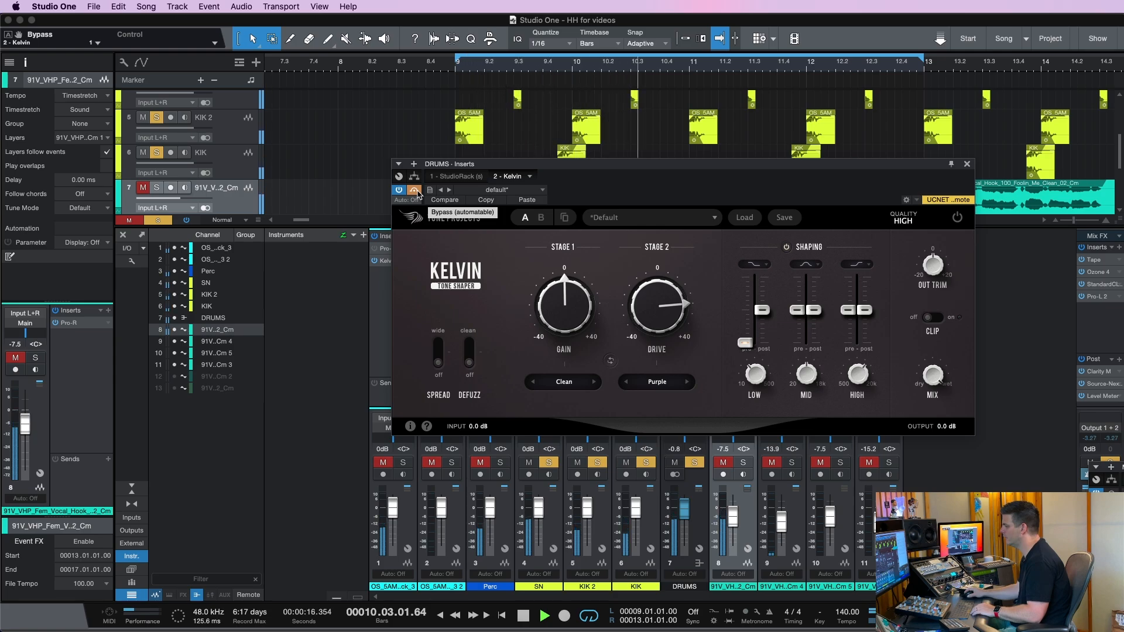
click(416, 190)
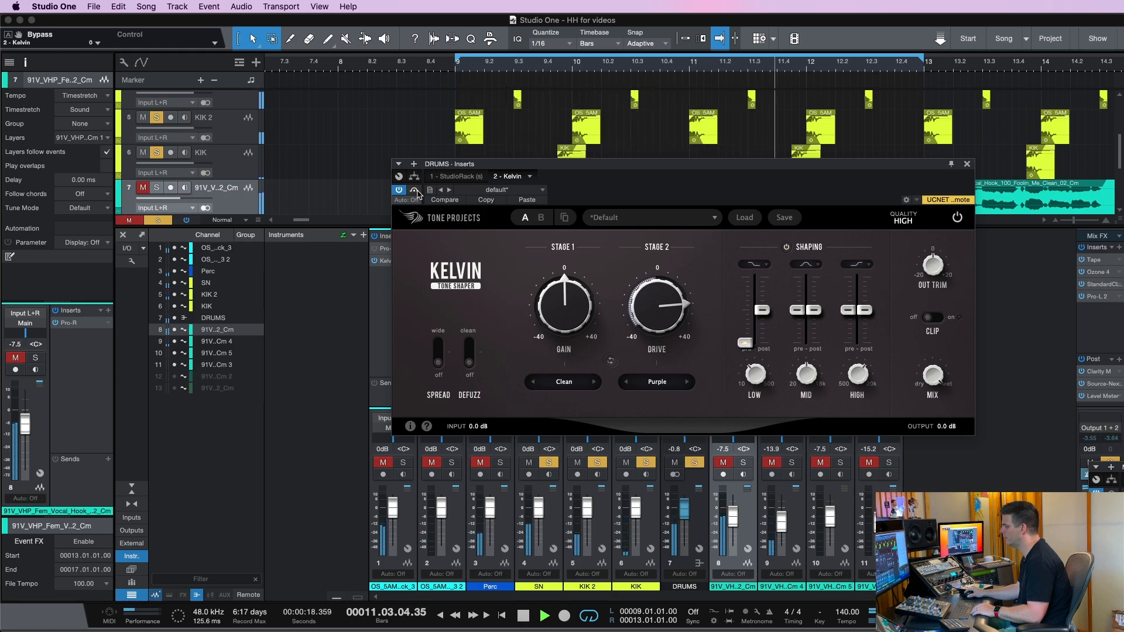
key(space)
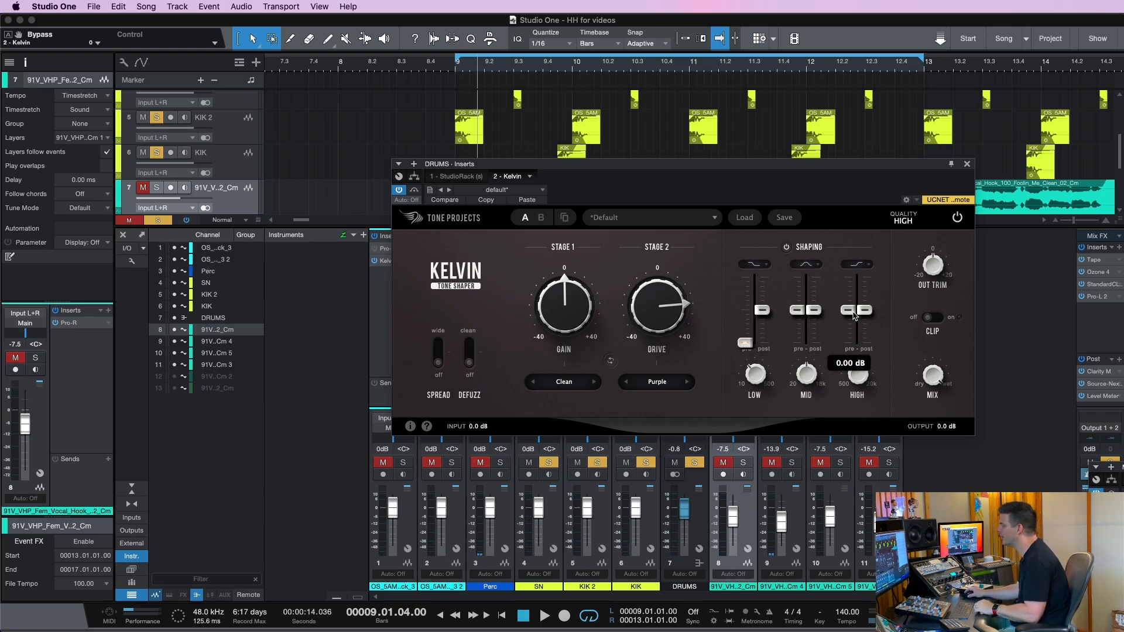
- Lower the high band's pre gain to -20 dB, raise the mid band's pre gain to 8 dB and play the drums
drag(848, 310, 848, 343)
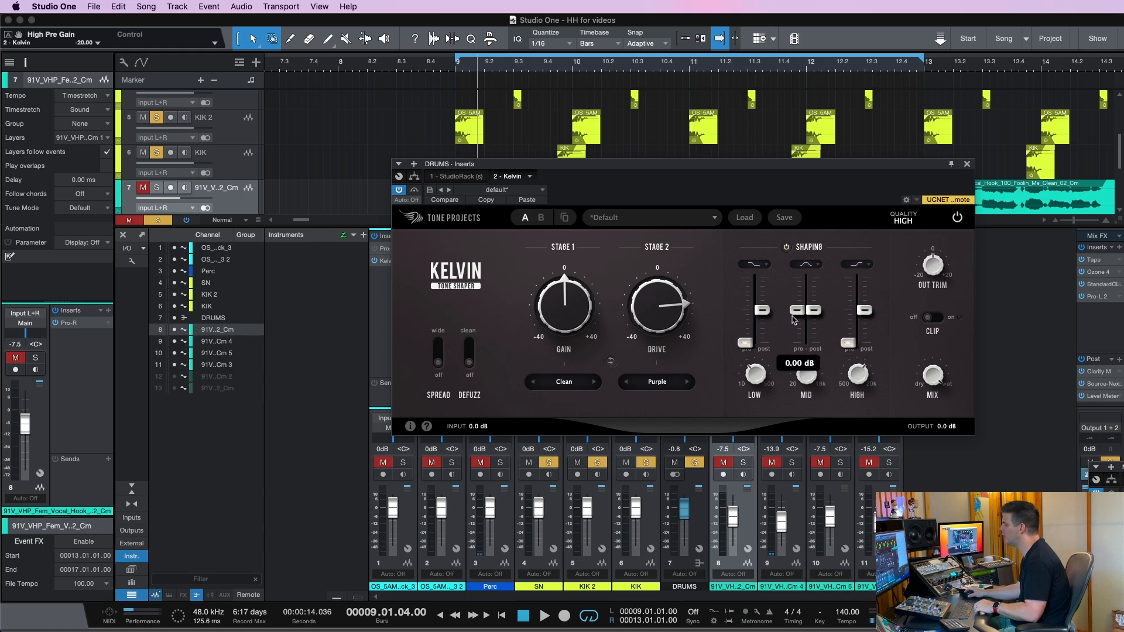
drag(796, 309, 795, 281)
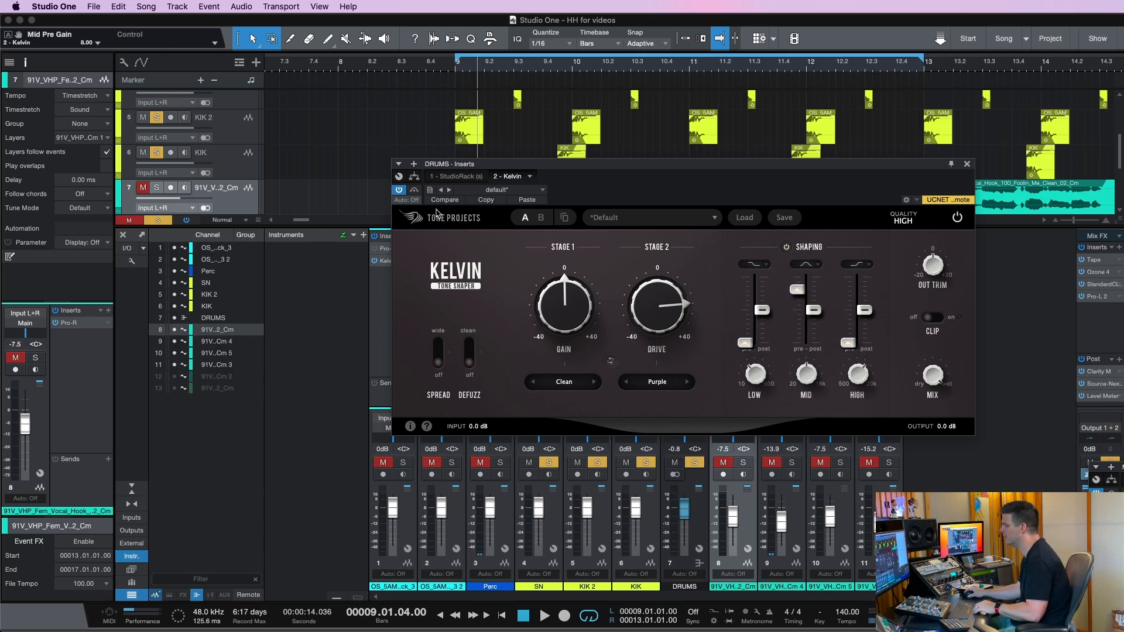
key(space)
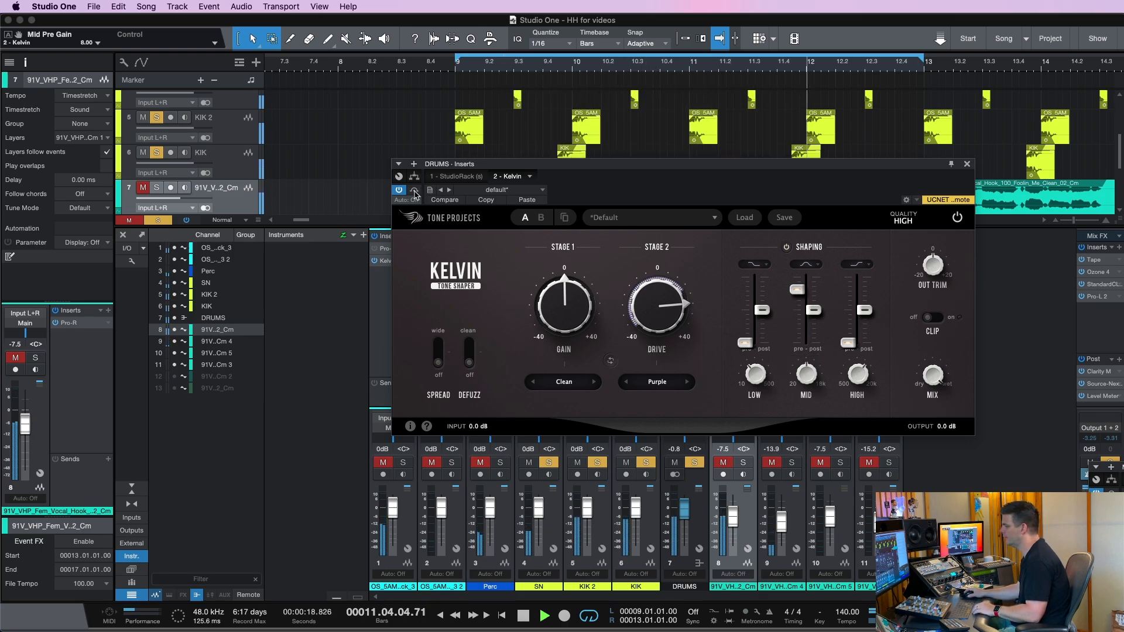
- Bypass Kelvin and re-enable it to compare the drums with the boosted mid band
click(415, 192)
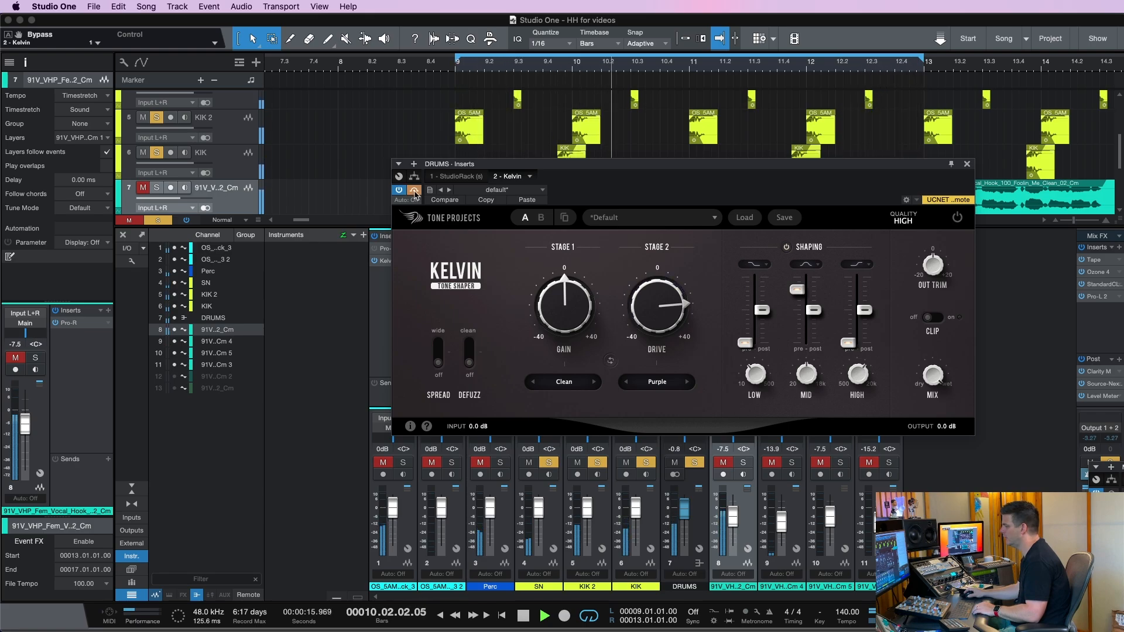
click(414, 193)
- Reset the high band's pre gain to 0 dB and raise the low band's post gain to 3.5 dB during playback
mouse_move(847, 344)
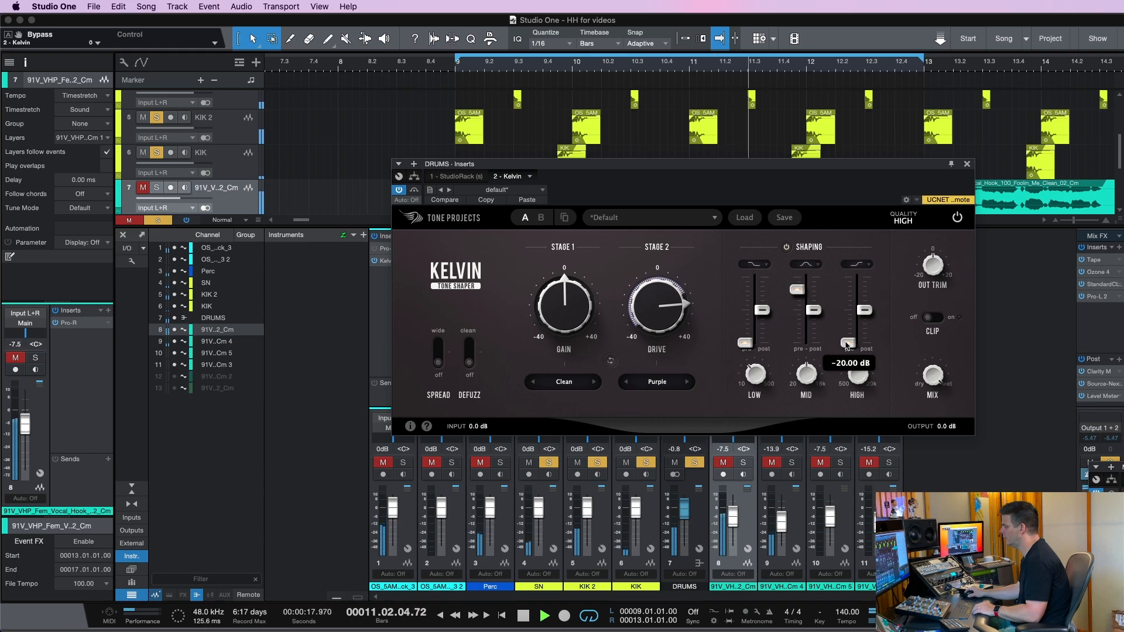
drag(848, 345, 847, 311)
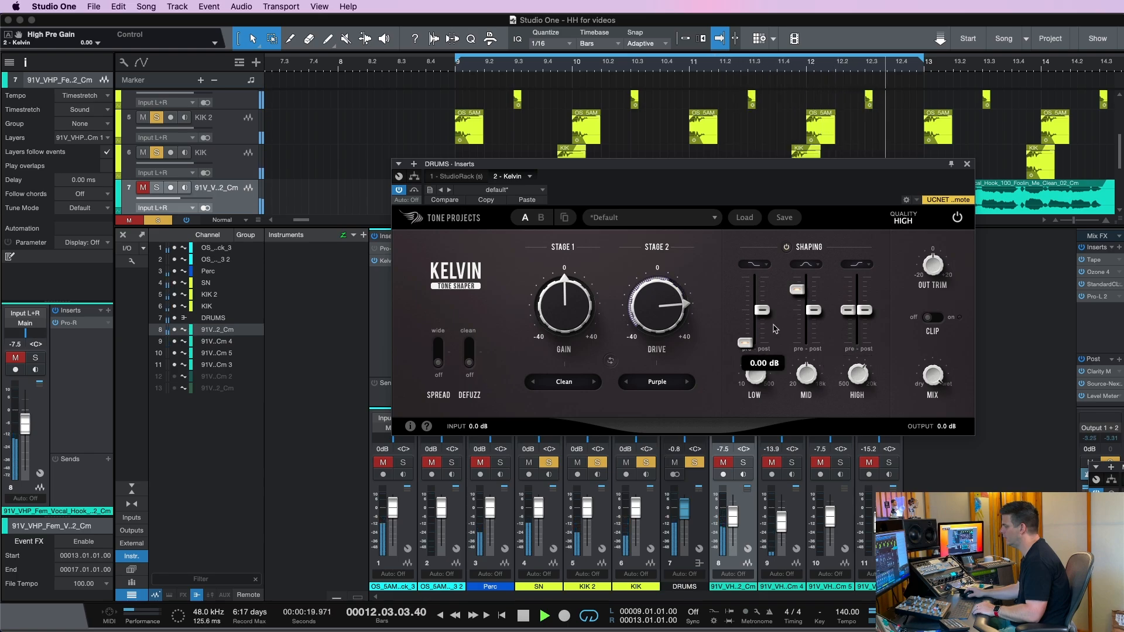
drag(763, 310, 762, 289)
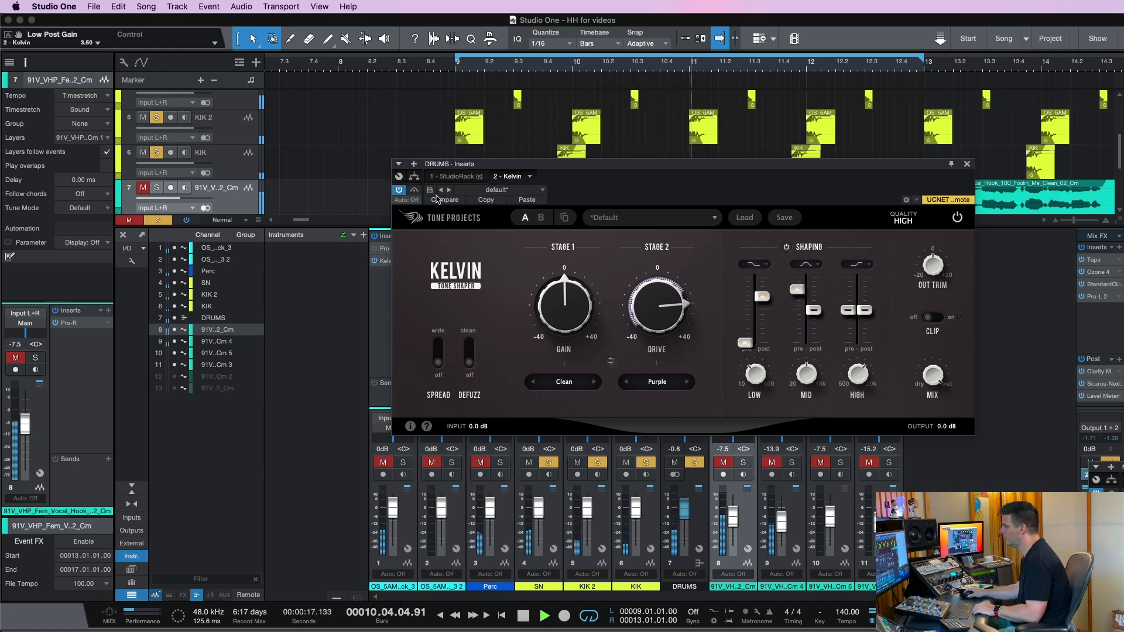
- Compare the drums with Kelvin bypassed and active, keeping the low band's pre gain at -20 dB, and stop playback
click(400, 191)
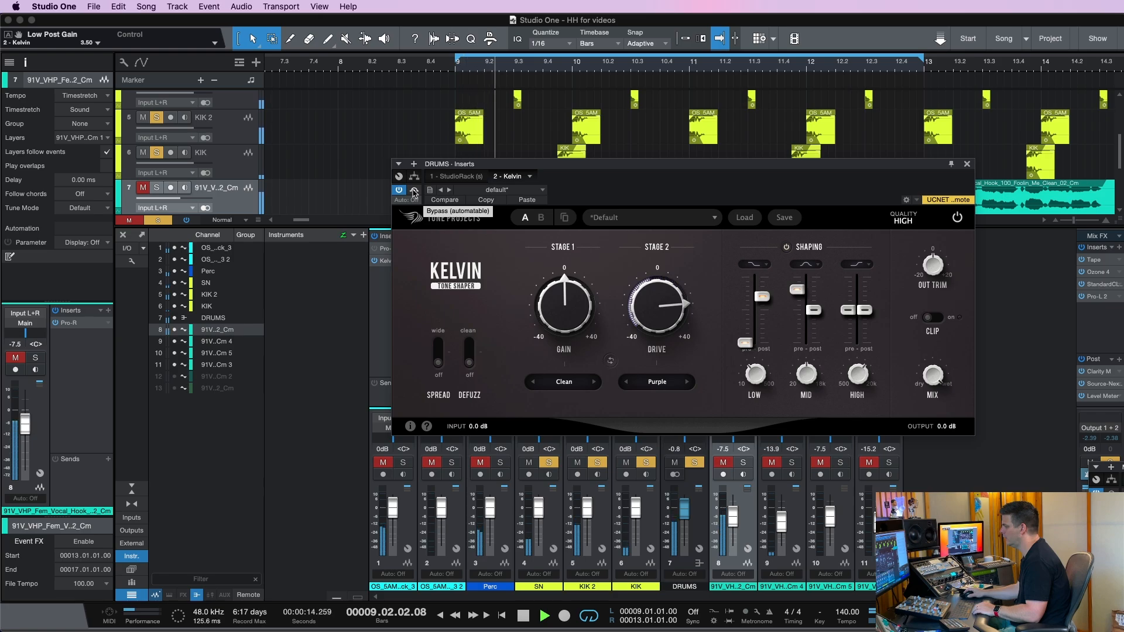
drag(736, 344, 745, 409)
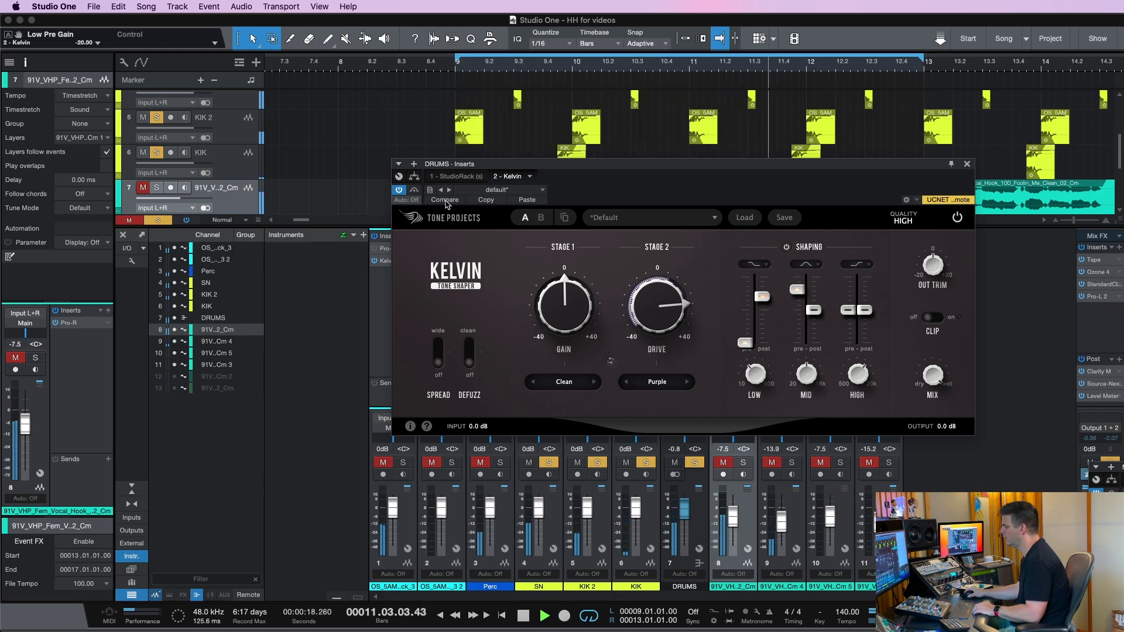
click(414, 191)
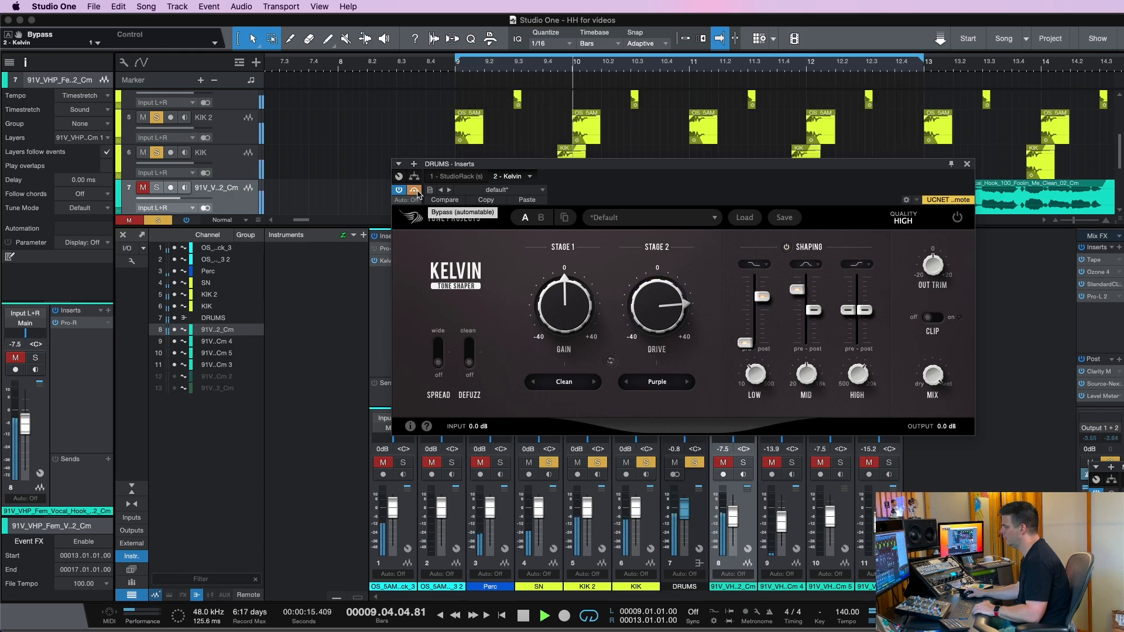
click(415, 191)
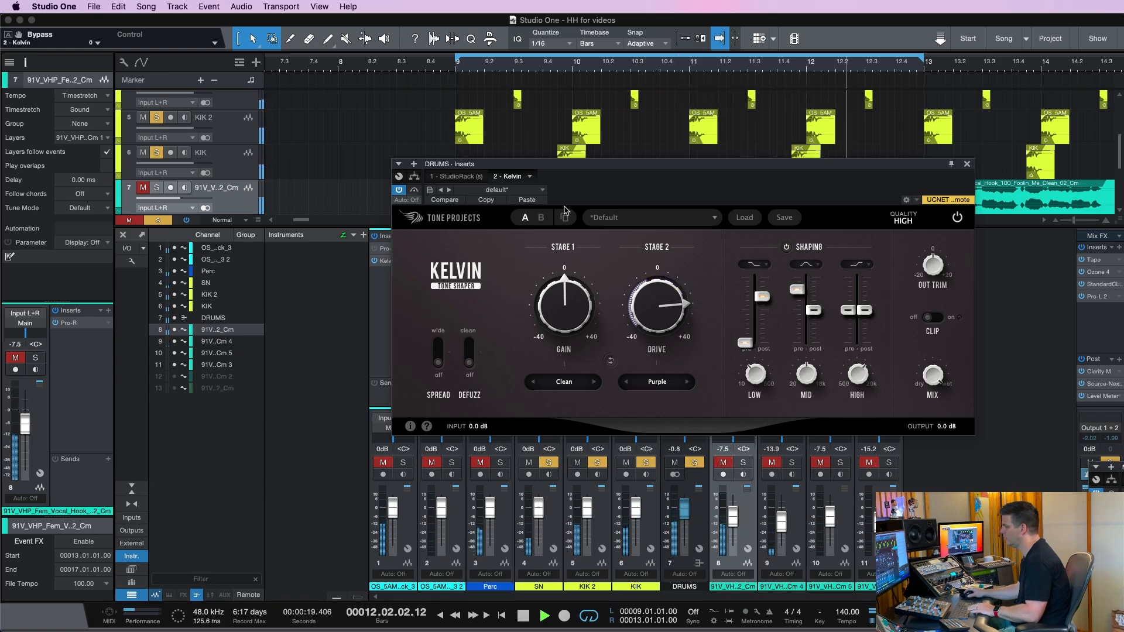
key(space)
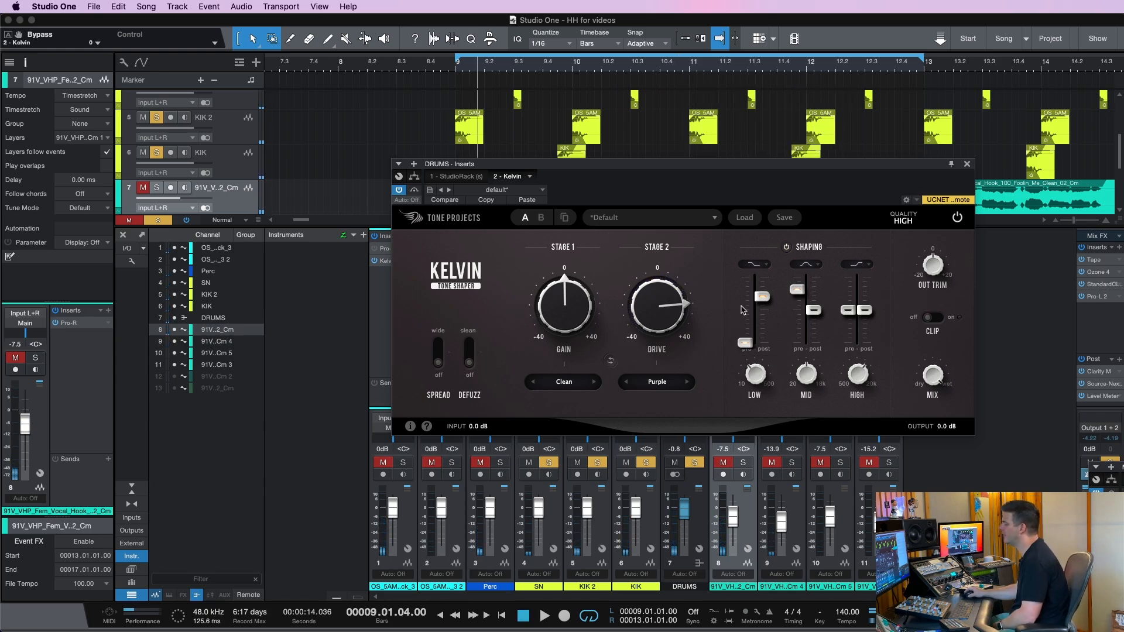
- Raise the high band's post gain to 20 dB in Kelvin's shaping section
mouse_move(756, 293)
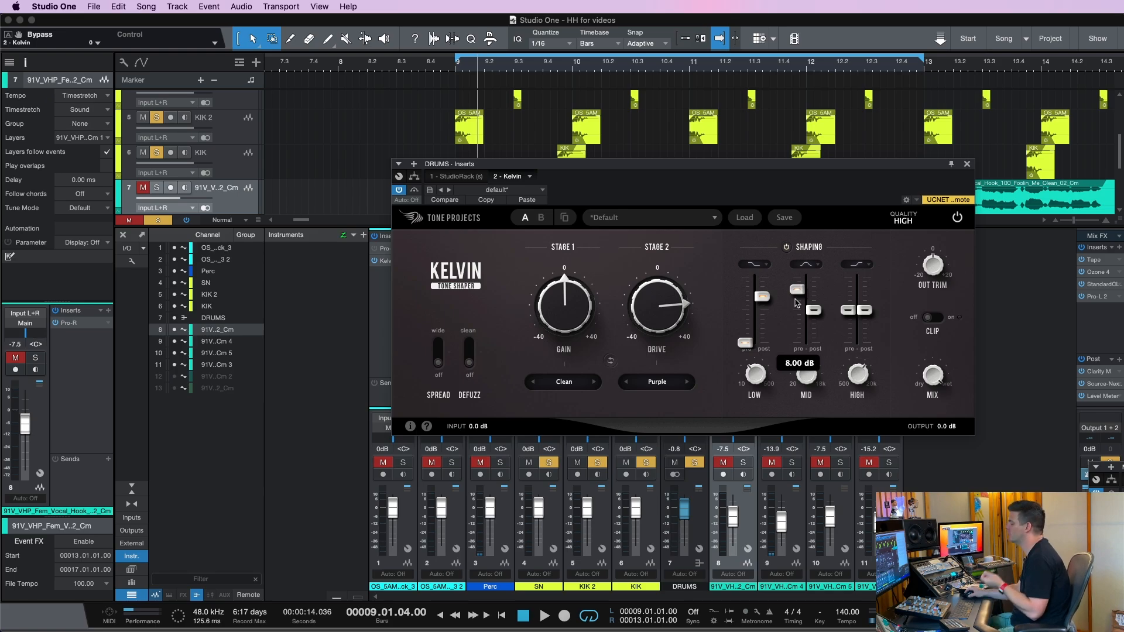
drag(867, 312, 871, 275)
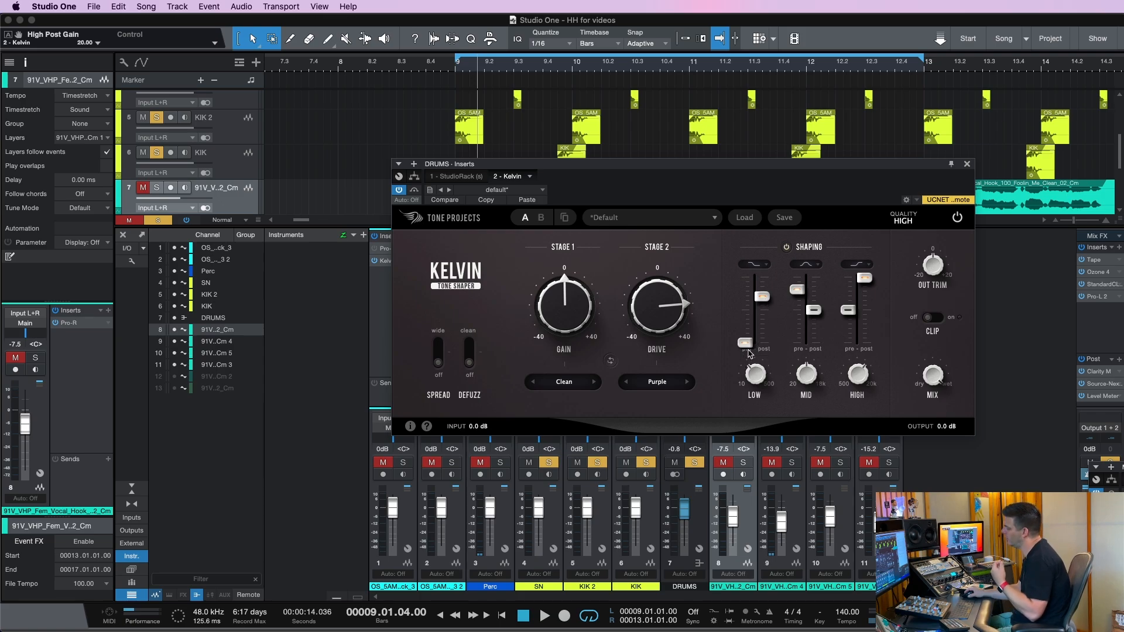
mouse_move(750, 346)
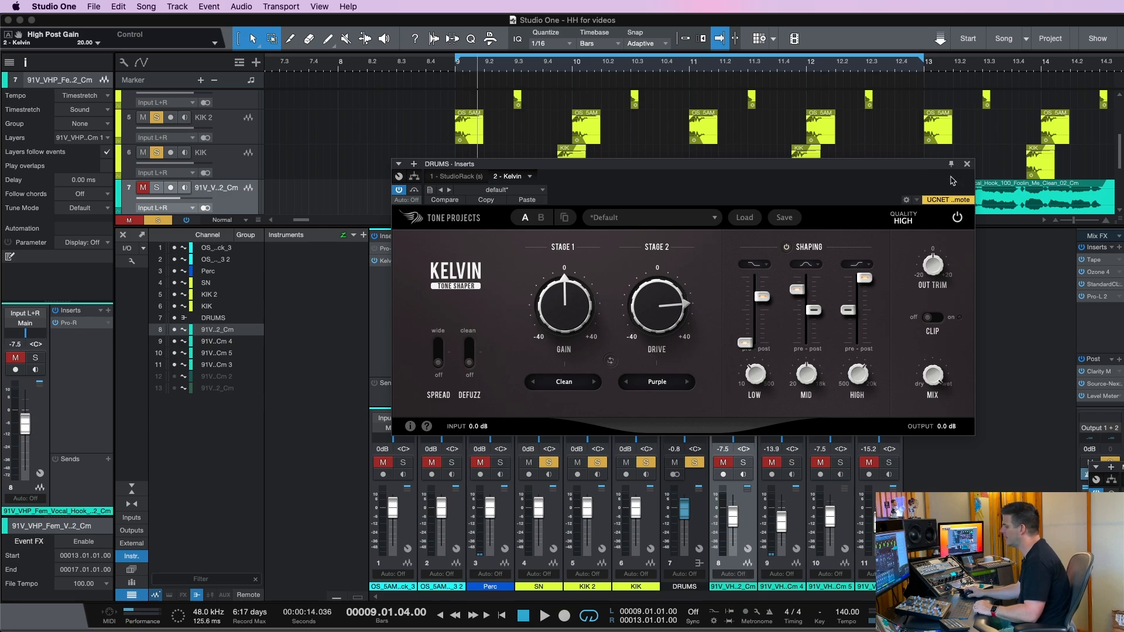
- Bypass Kelvin on the DRUMS bus, close its window and unsolo the bus
click(416, 191)
click(967, 165)
click(696, 465)
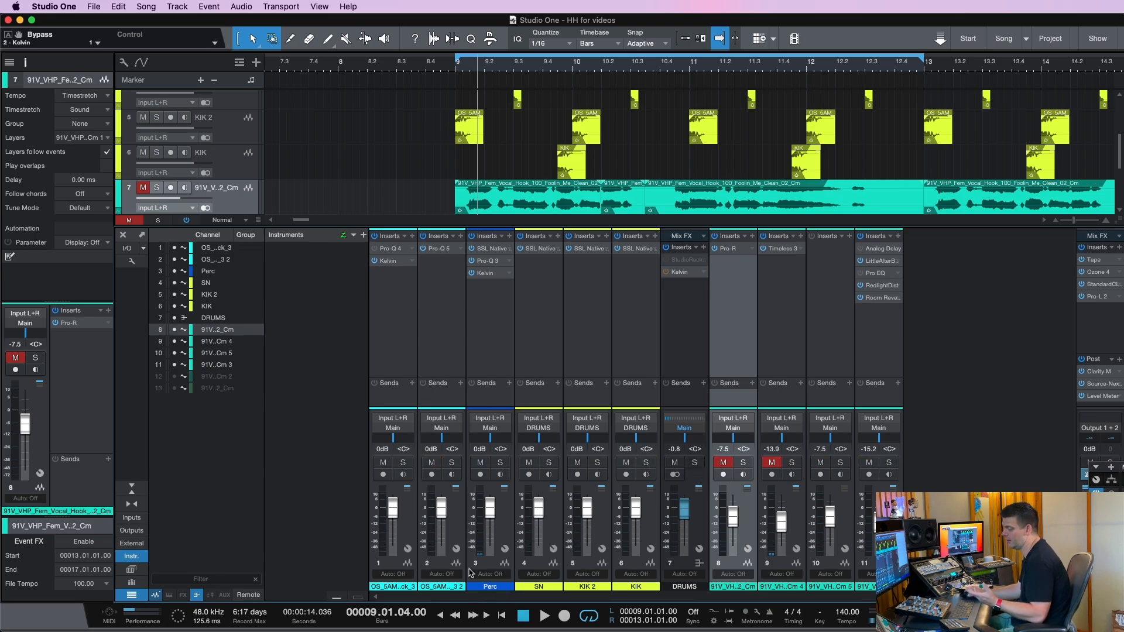
- During playback, open Kelvin on the Voices_Cassette_Stack_3 track and solo that track, moving the window clear of the inserts before stopping
key(space)
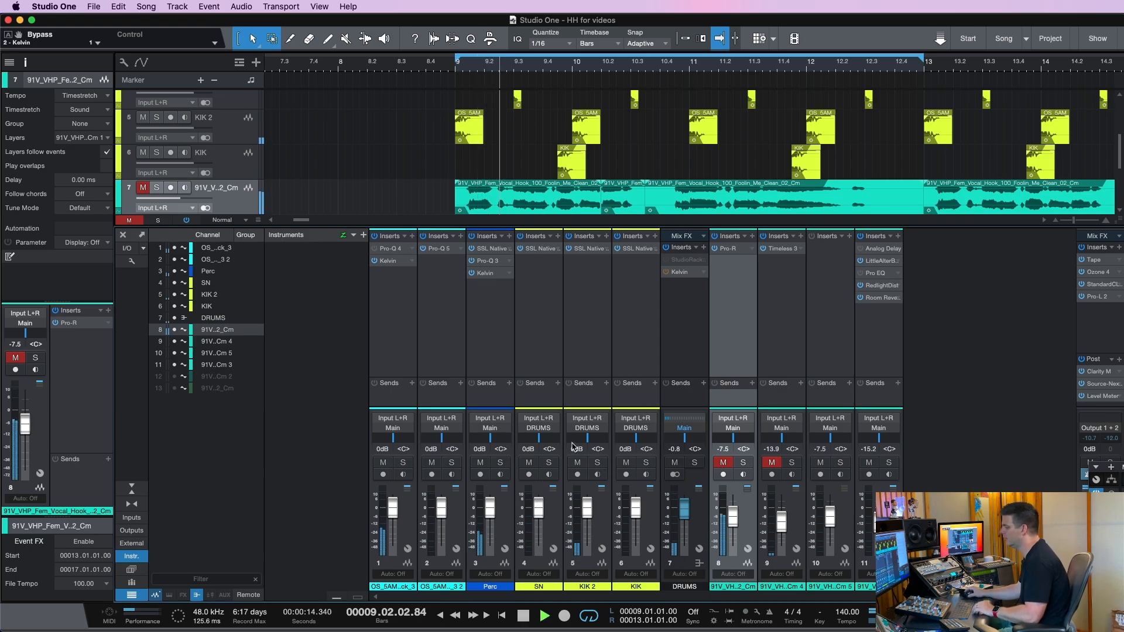
click(388, 261)
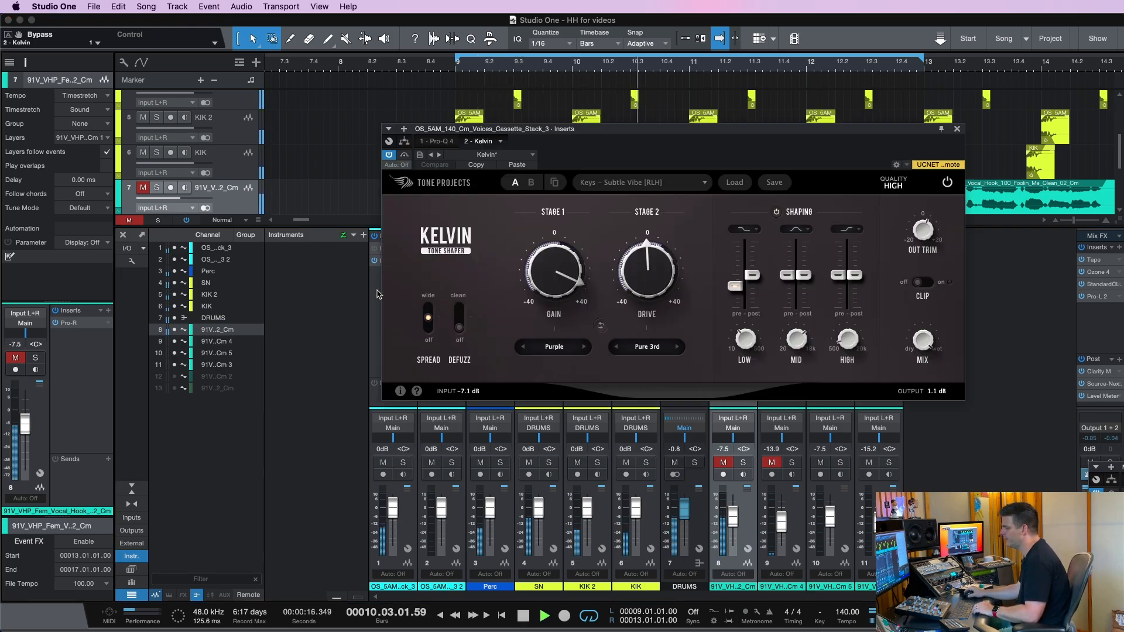
click(402, 462)
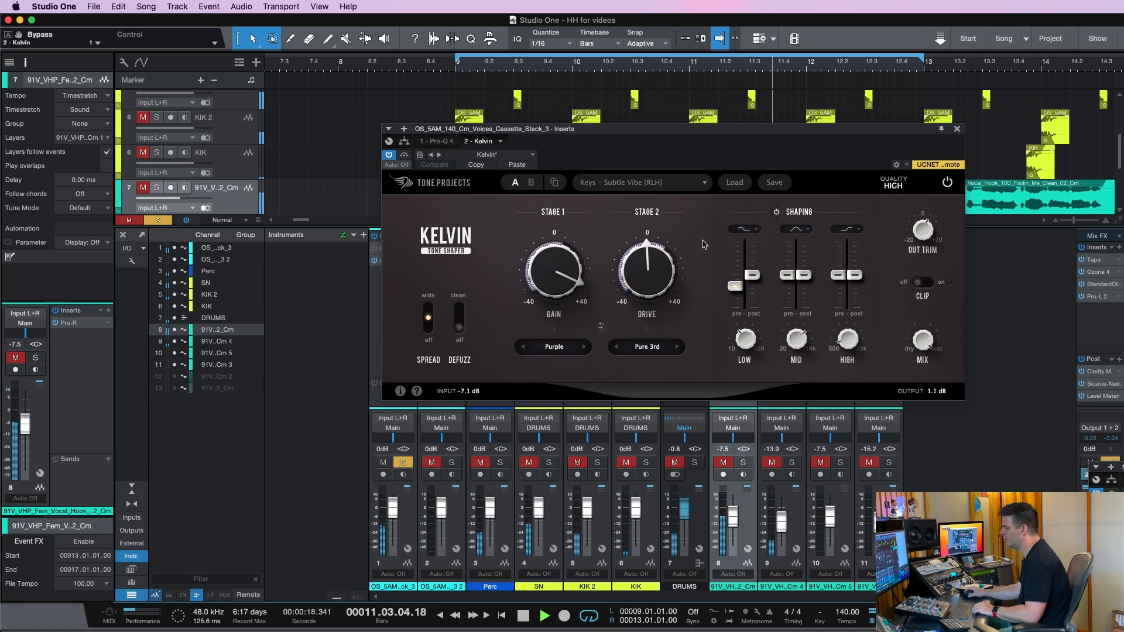
drag(697, 132, 777, 147)
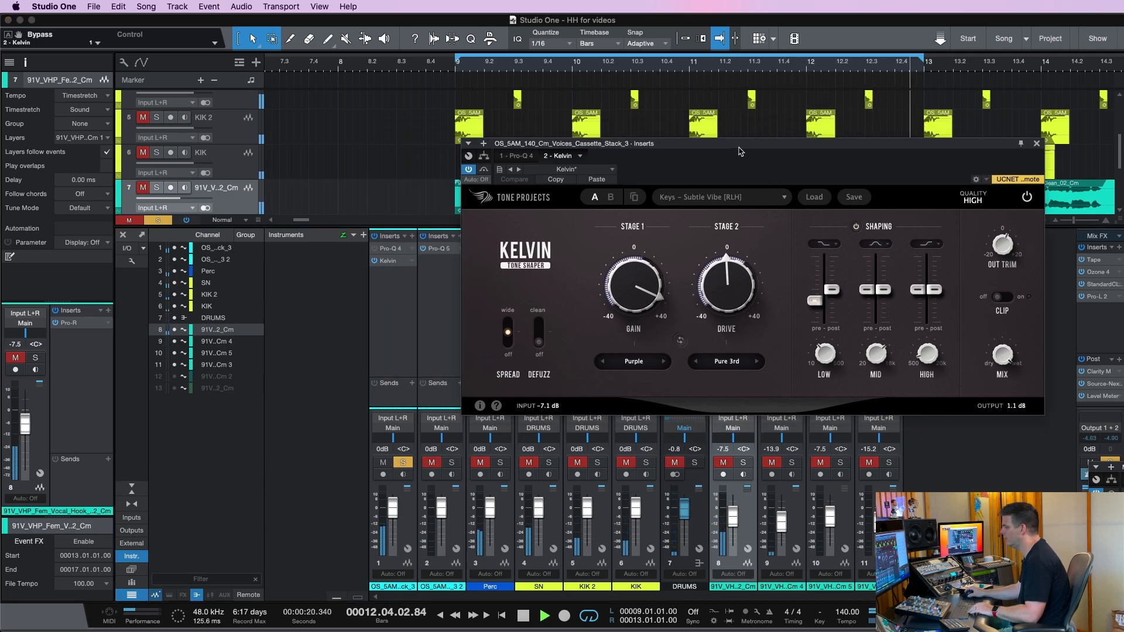
key(space)
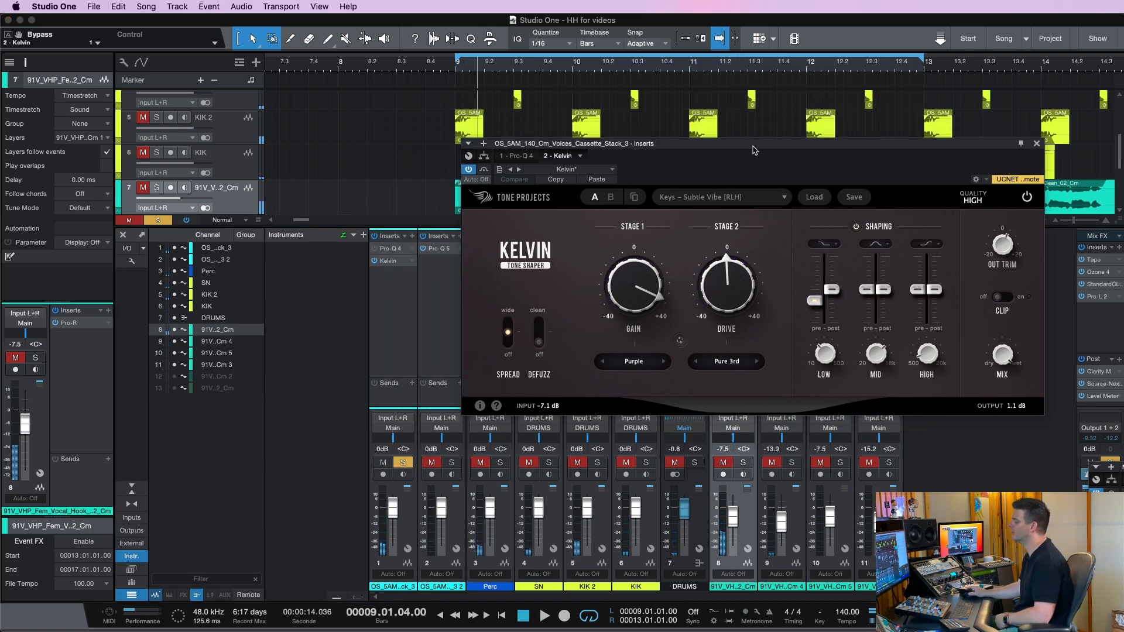
- Look through Kelvin's preset list and the artist presets, then close the list without loading one
click(716, 199)
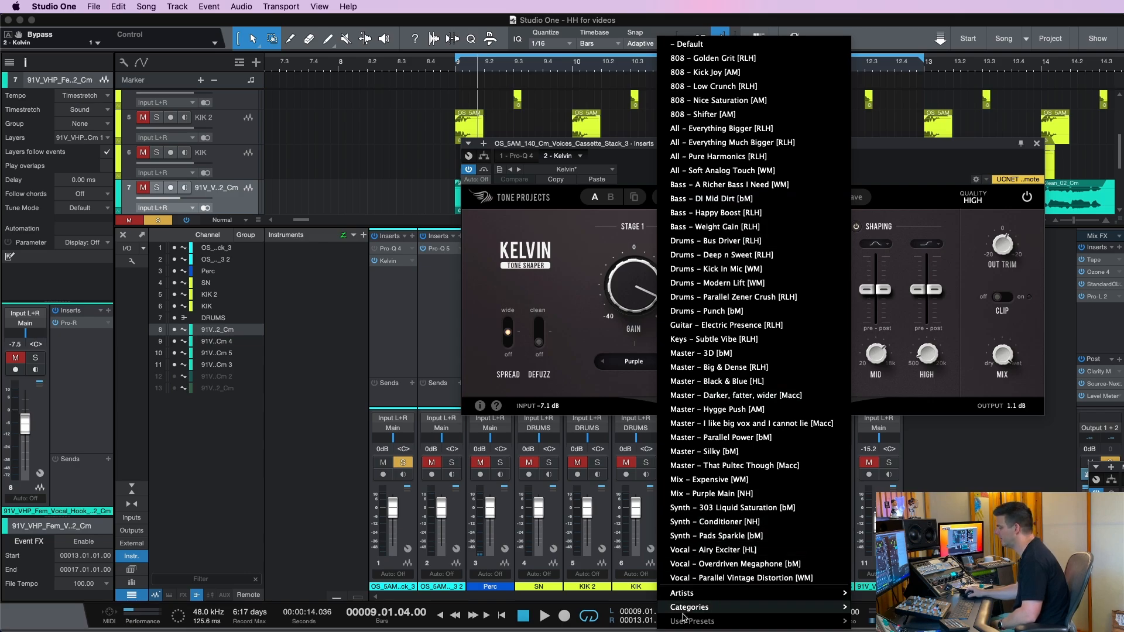
mouse_move(711, 592)
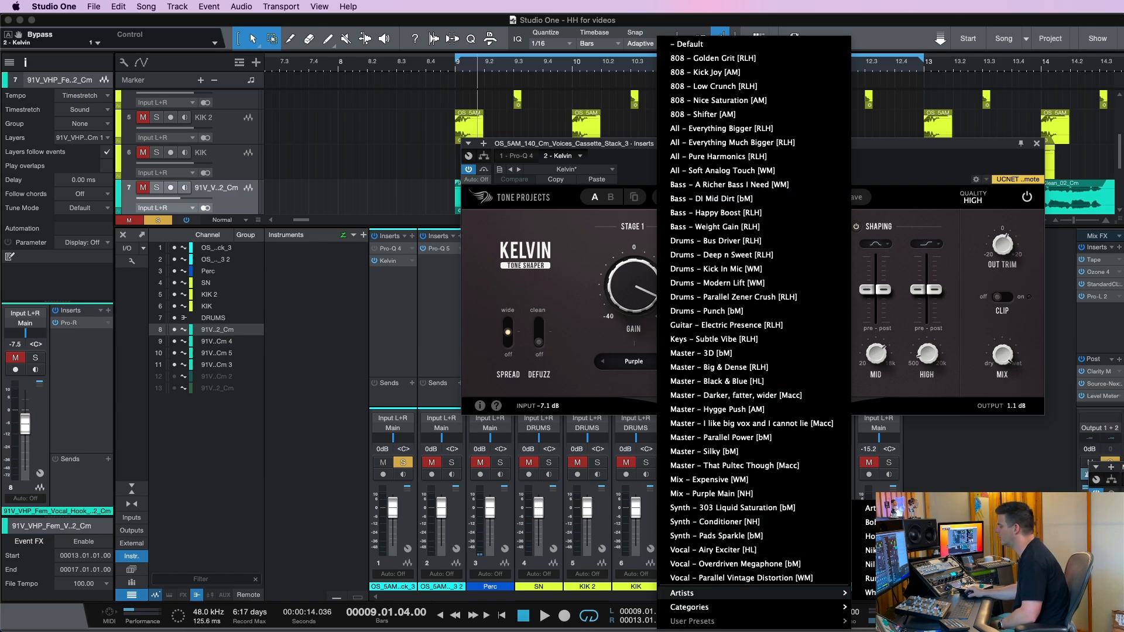
mouse_move(865, 522)
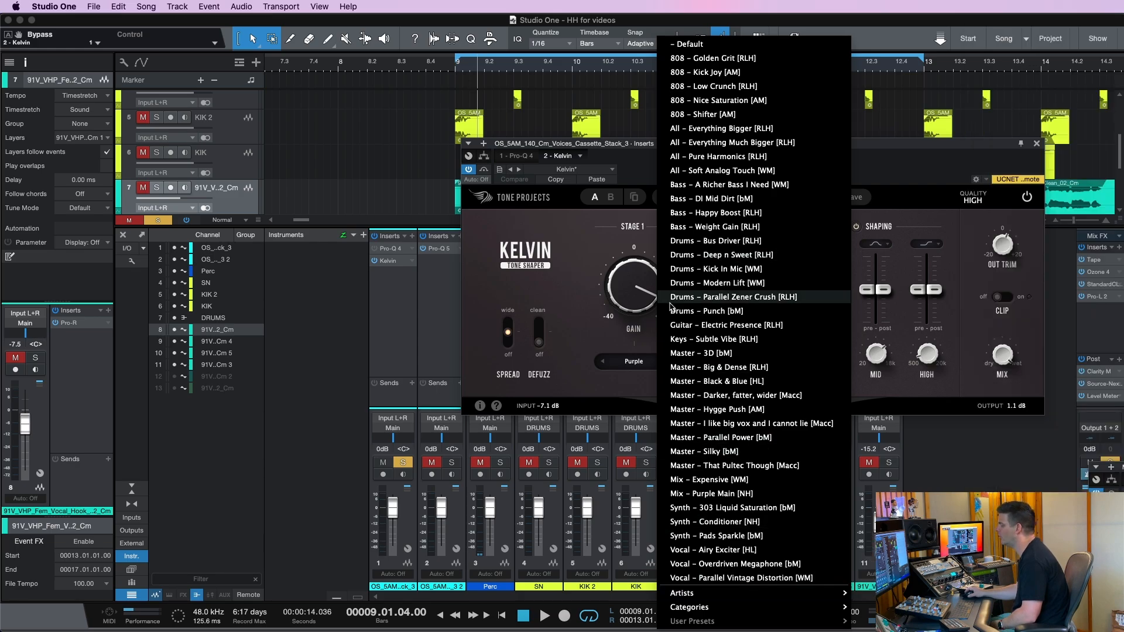
click(566, 248)
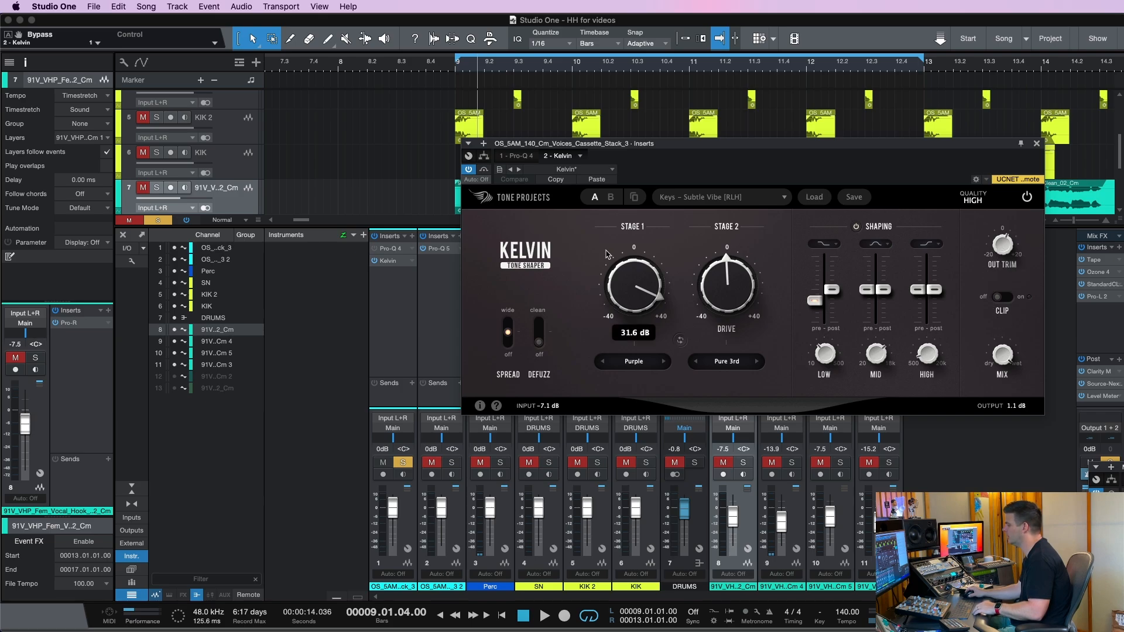
- Play the soloed cassette voices track and compare it repeatedly with Kelvin bypassed and active, then stop playback
key(space)
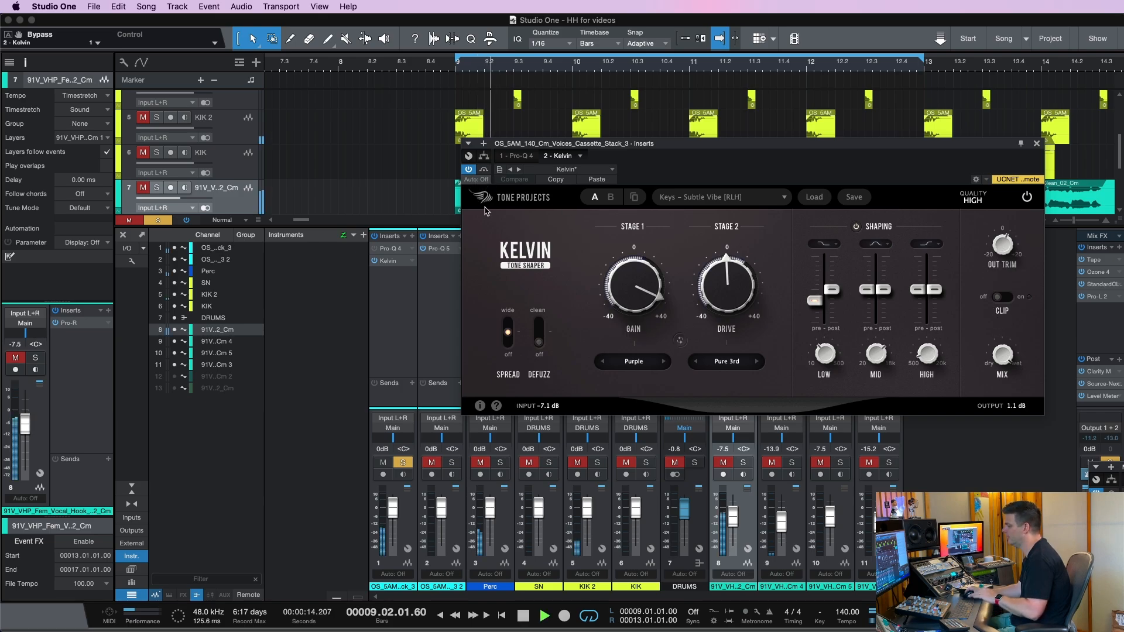
click(485, 170)
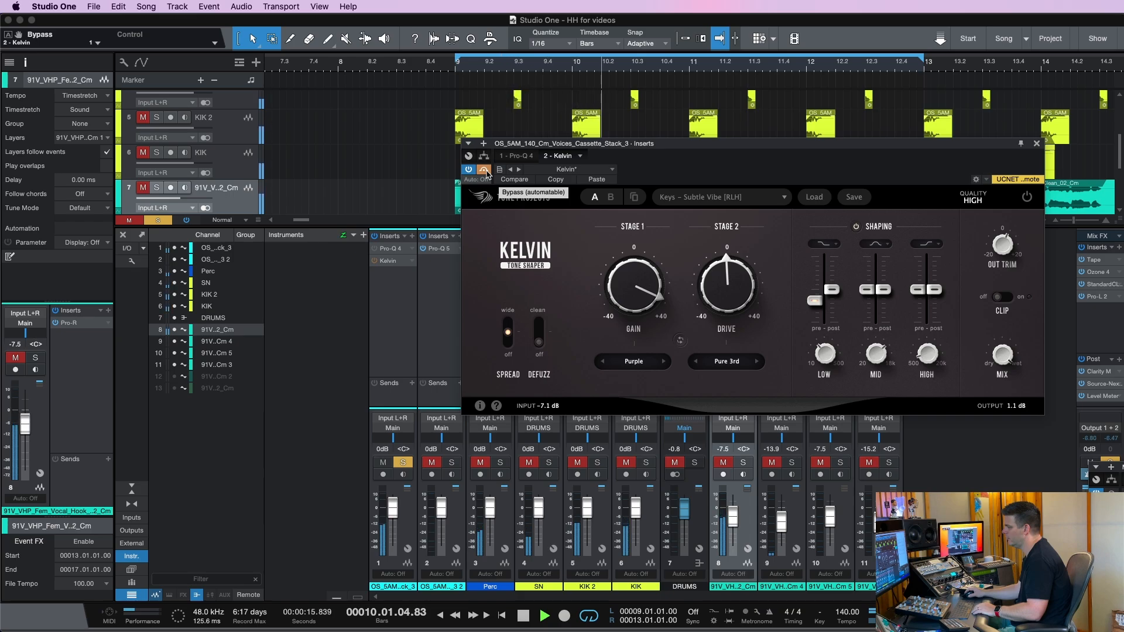
click(485, 170)
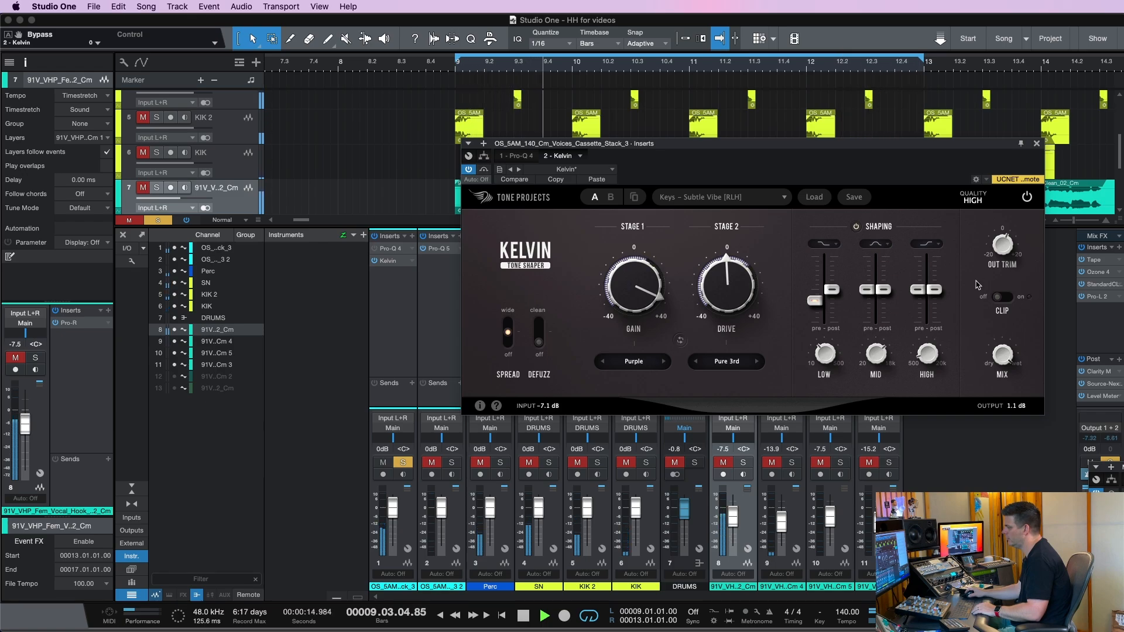
click(484, 171)
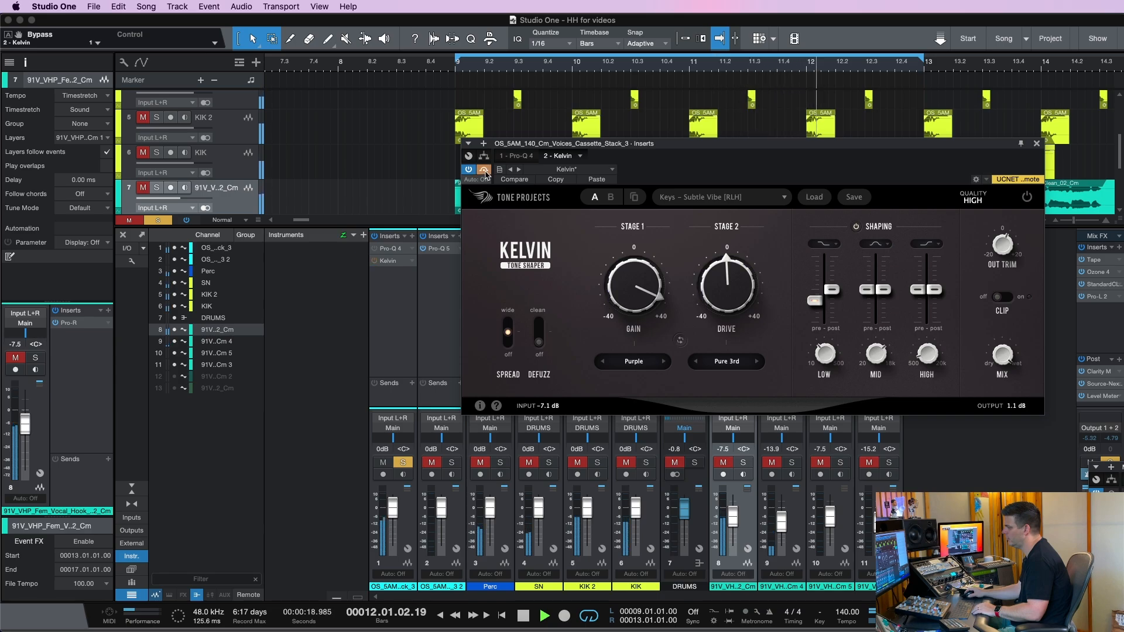
click(485, 171)
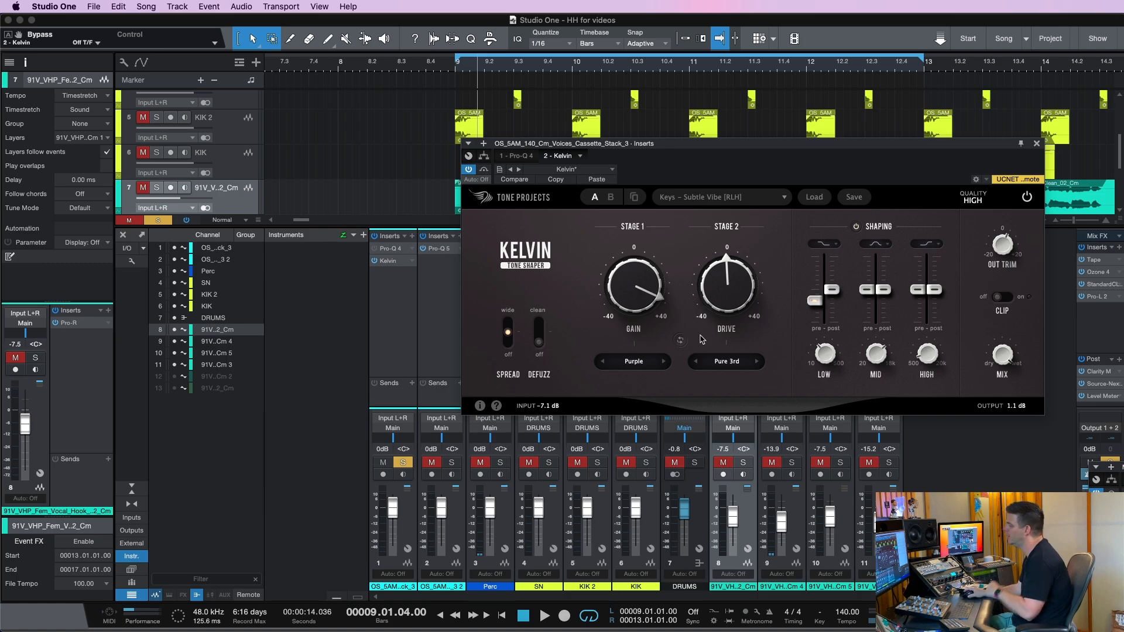
- Play the cassette voices and raise the mid band's post gain, setting its pre gain to 4 dB
mouse_move(860, 293)
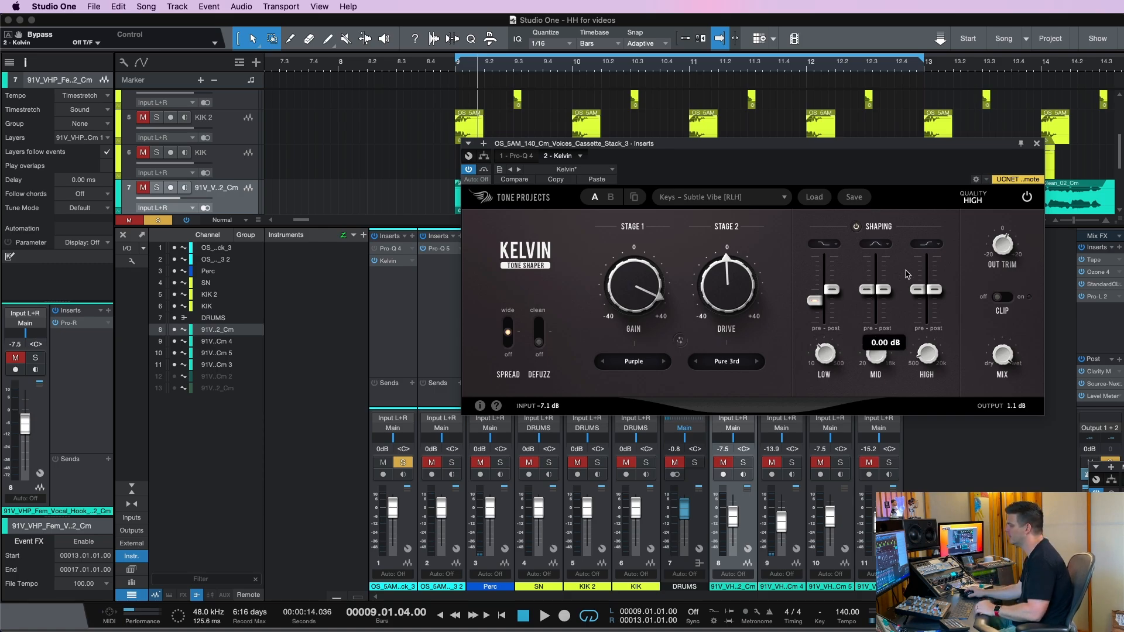
key(space)
mouse_move(877, 294)
mouse_down()
mouse_move(863, 265)
mouse_move(876, 262)
mouse_move(871, 280)
mouse_up()
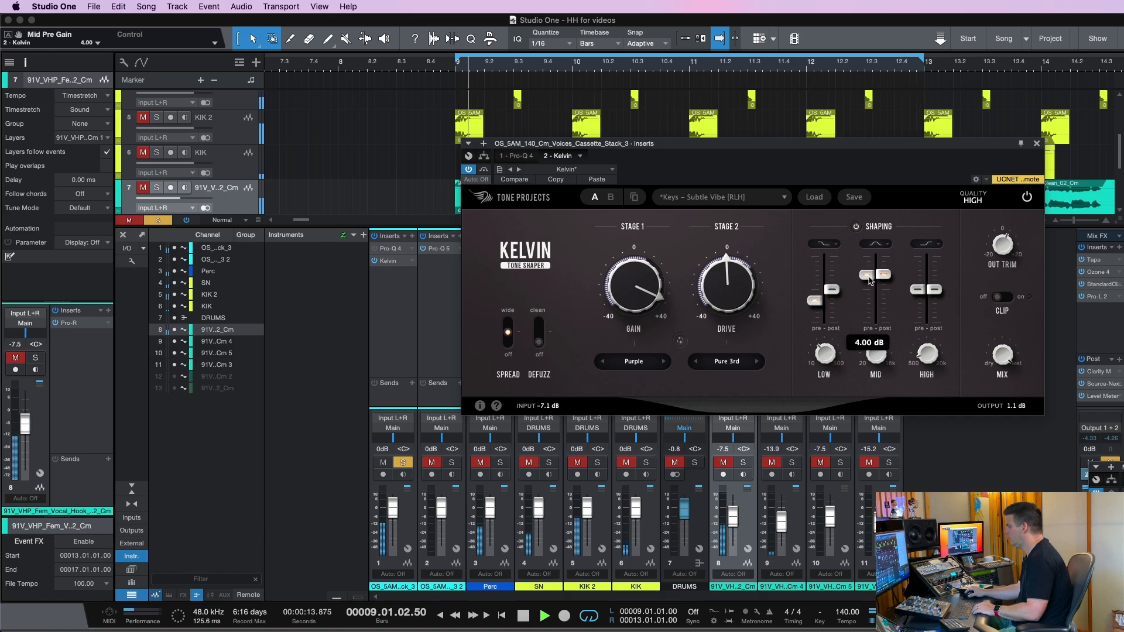
- Set Kelvin's output trim to 2.5 dB while comparing the cassette voices against bypass, then stop playback
click(483, 170)
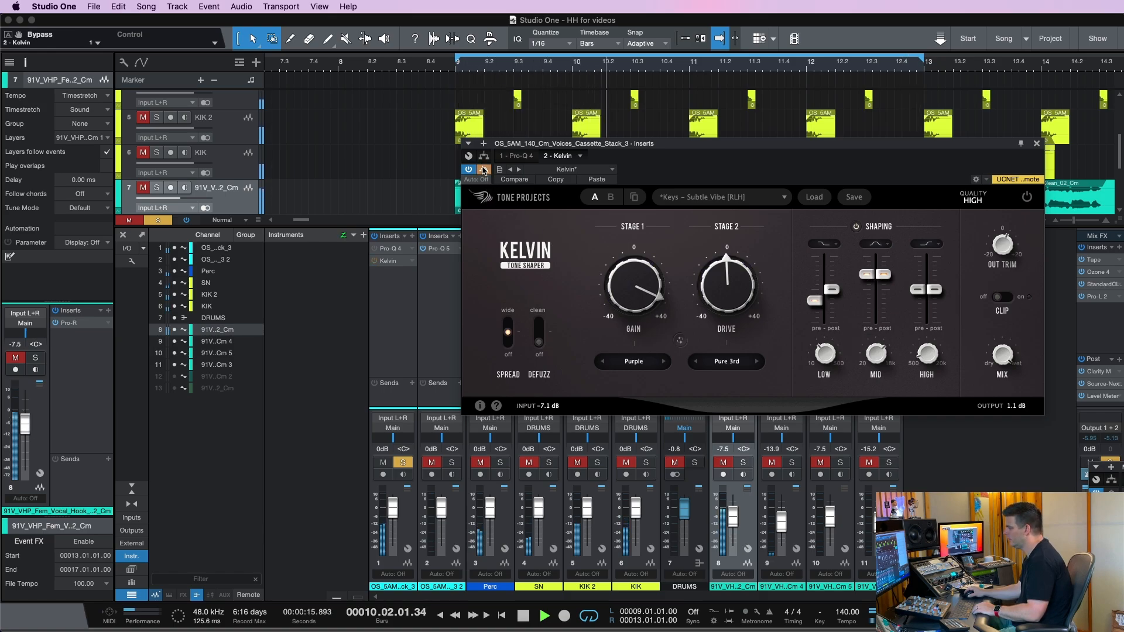
click(484, 169)
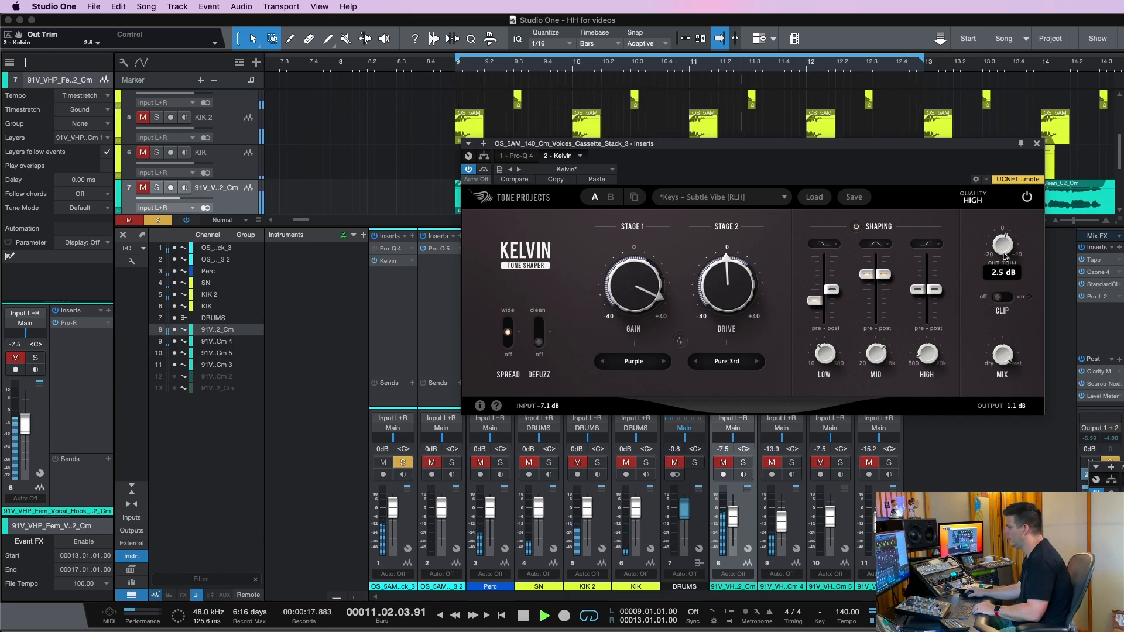
click(488, 170)
click(489, 169)
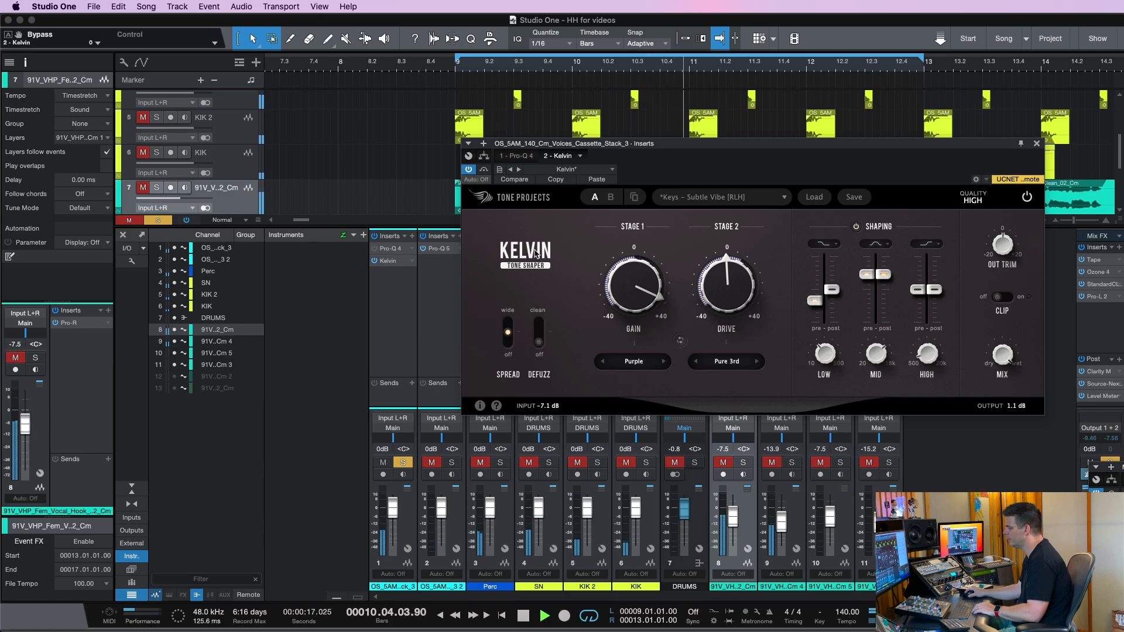
key(space)
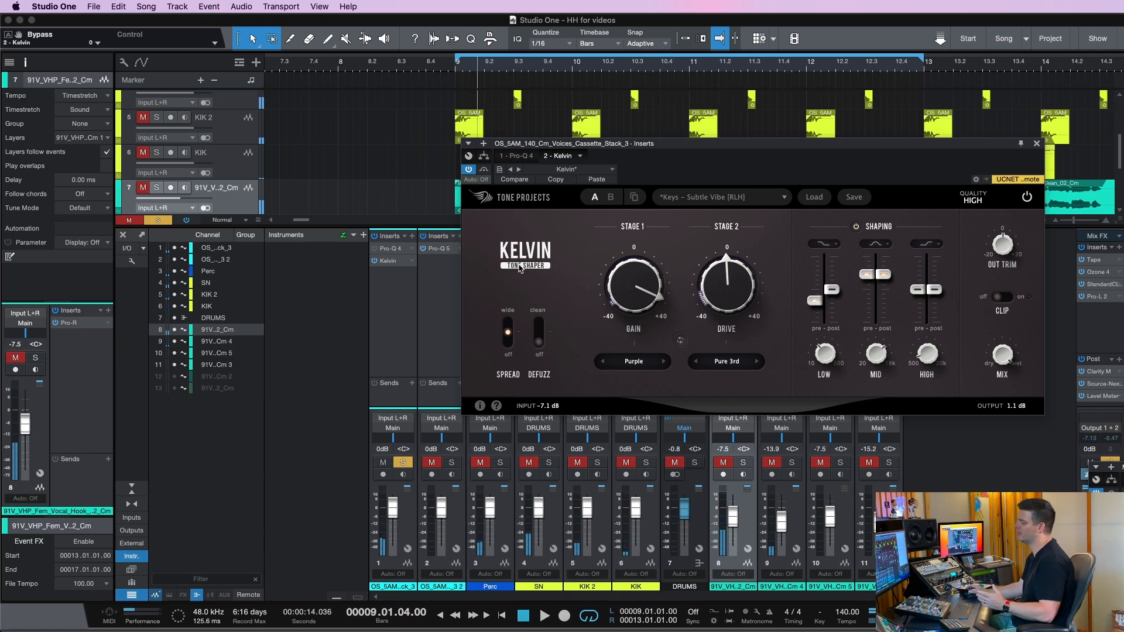
mouse_move(894, 302)
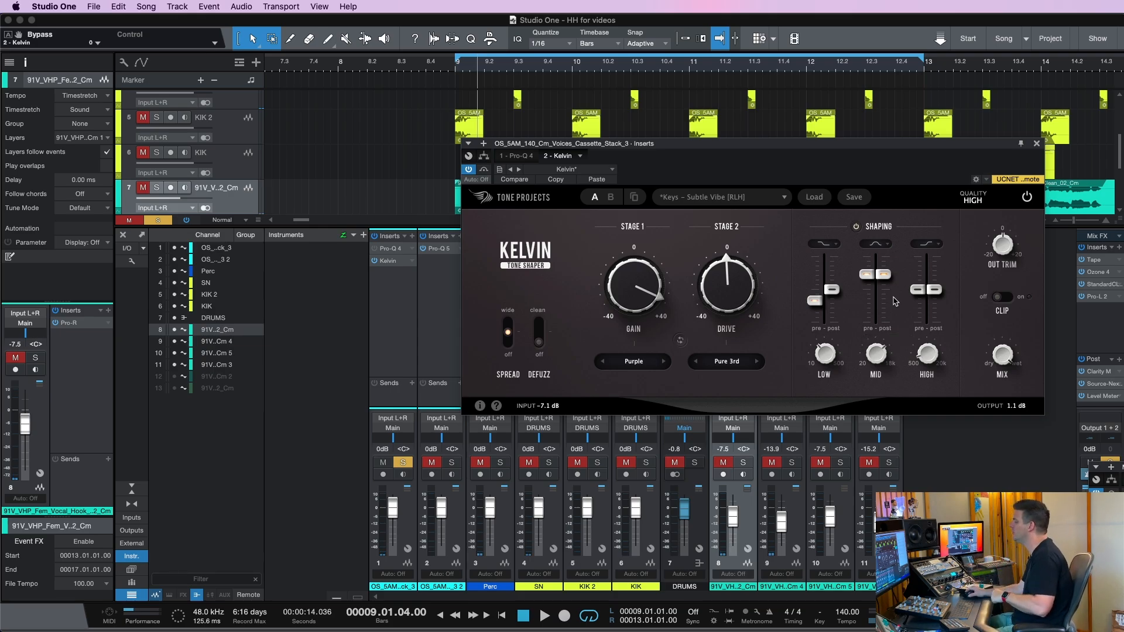
mouse_move(635, 272)
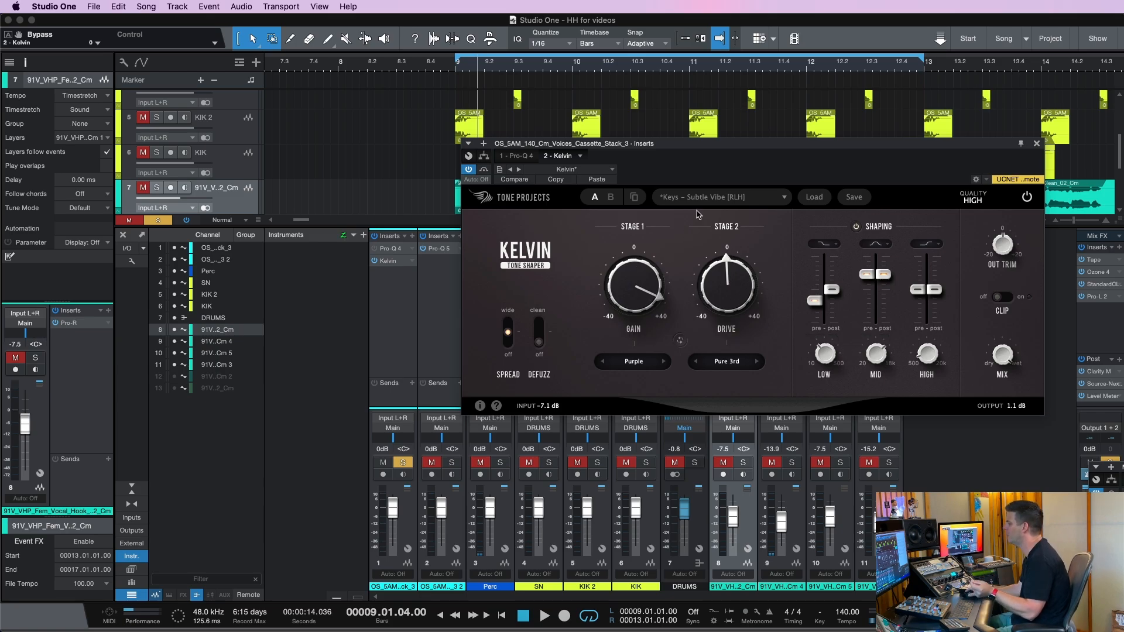
- Unsolo the cassette voices track and close its Kelvin window
mouse_move(891, 281)
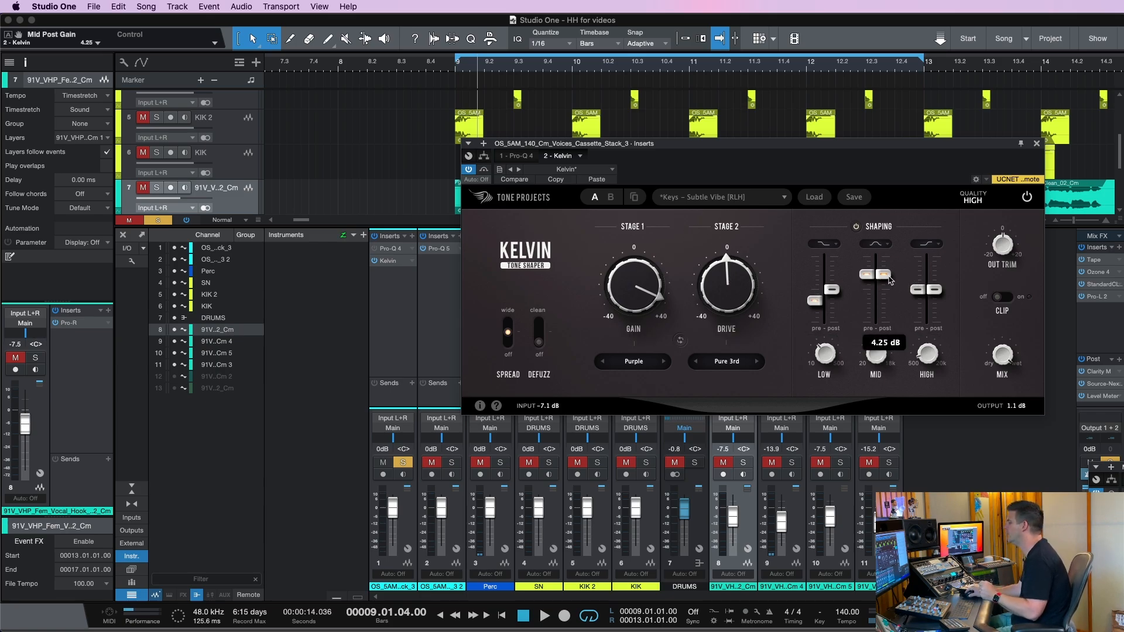
mouse_move(869, 350)
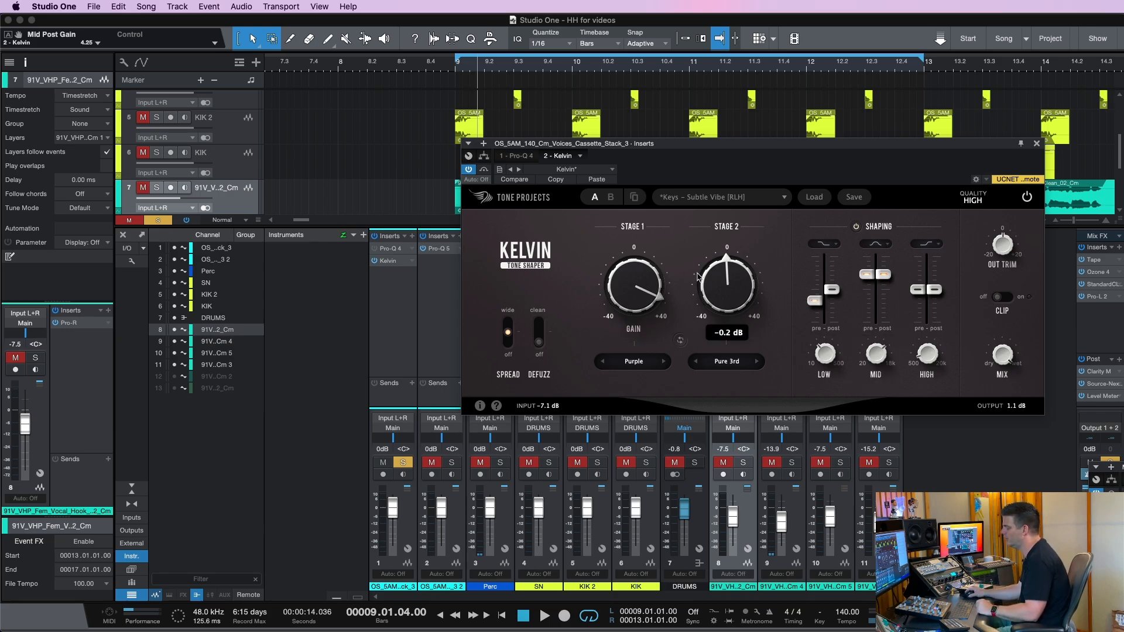
click(403, 462)
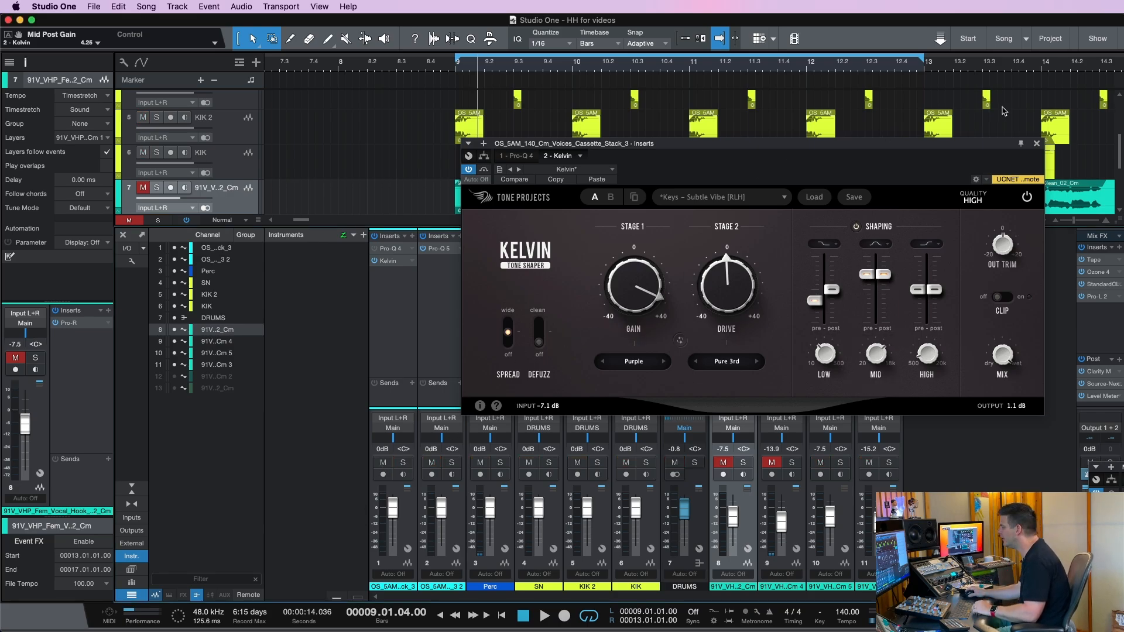
click(1037, 144)
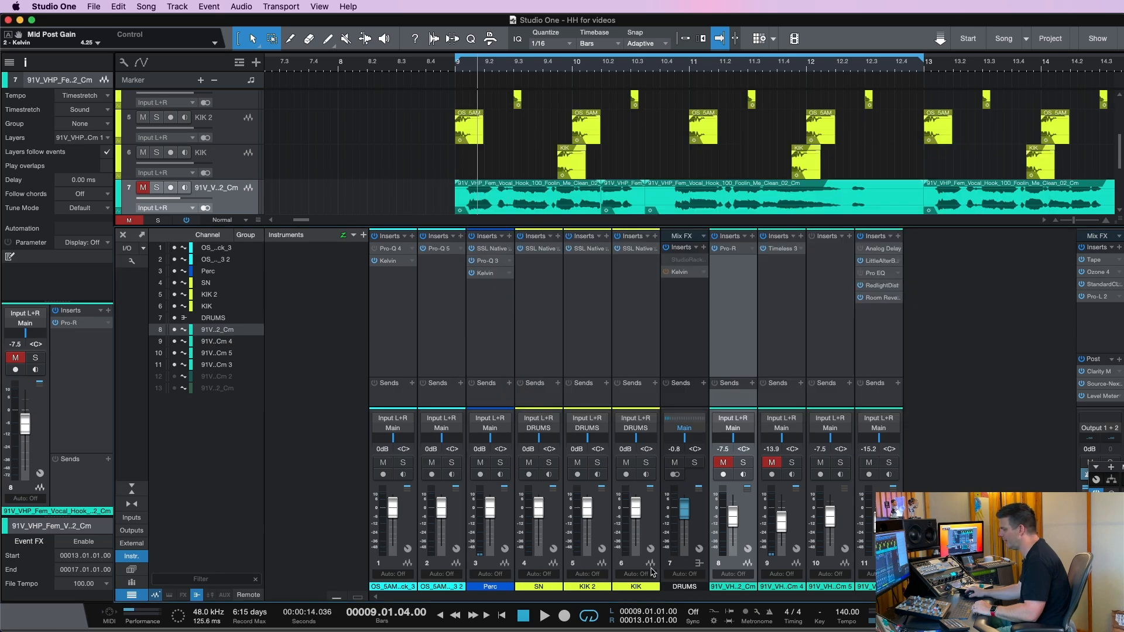
- Solo the Perc track, play its loop briefly and open the Kelvin insert on that channel
click(484, 571)
click(500, 463)
key(space)
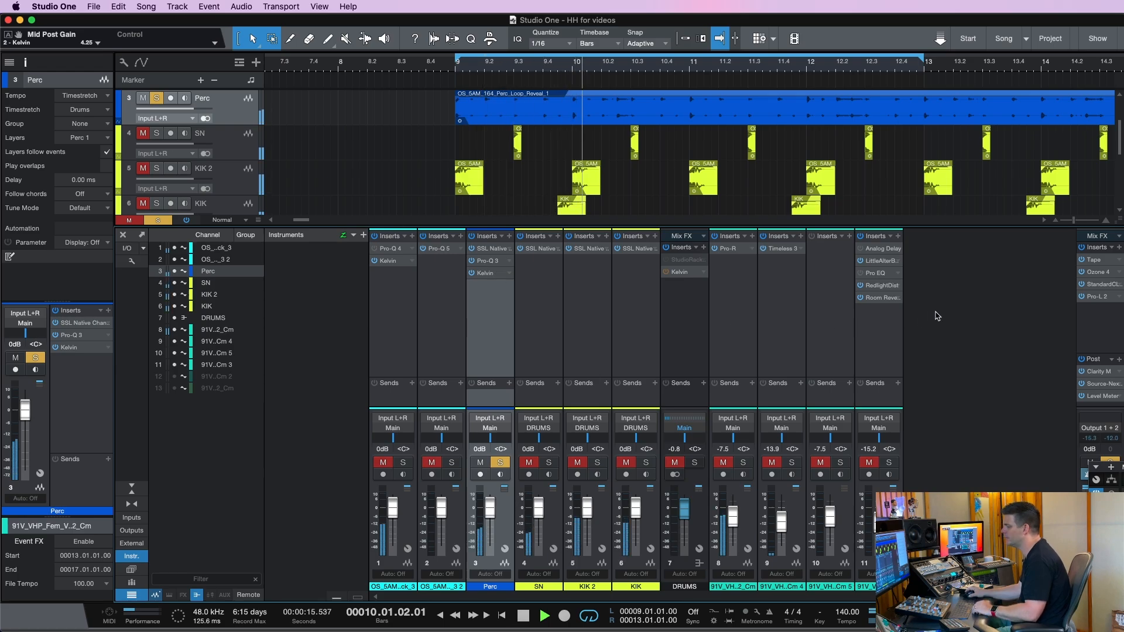
click(485, 273)
key(space)
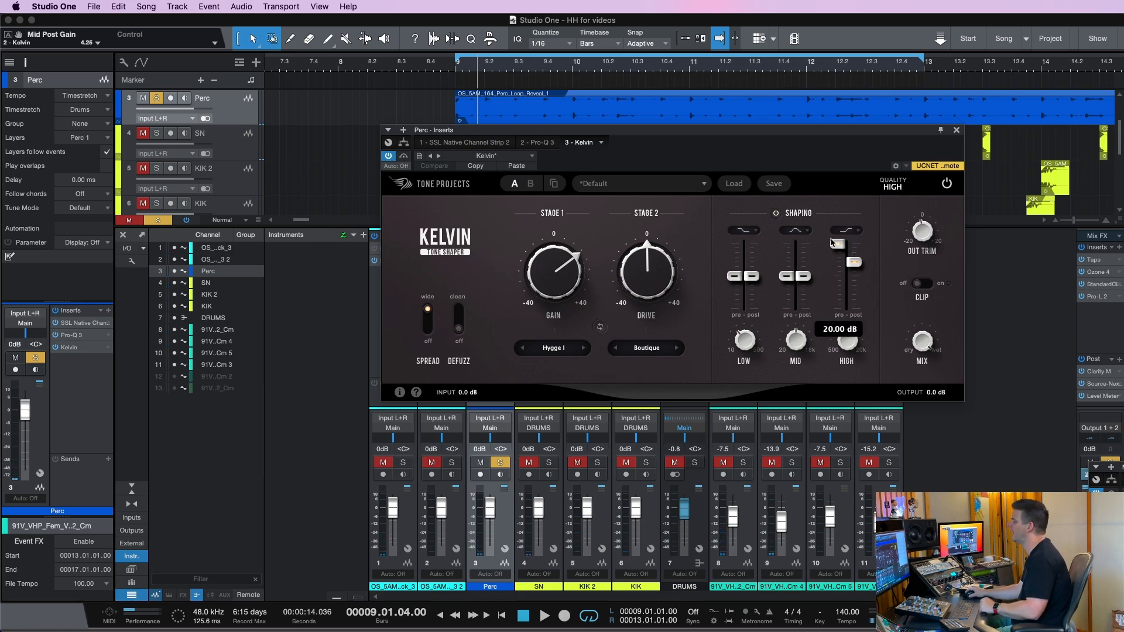
mouse_move(863, 261)
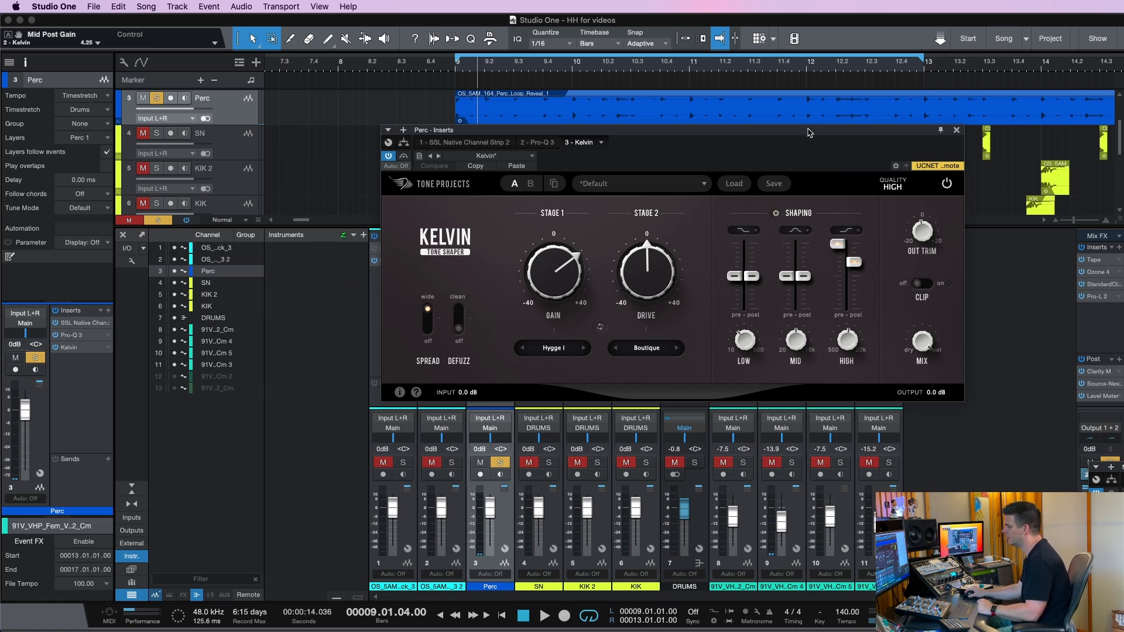
drag(808, 130, 796, 171)
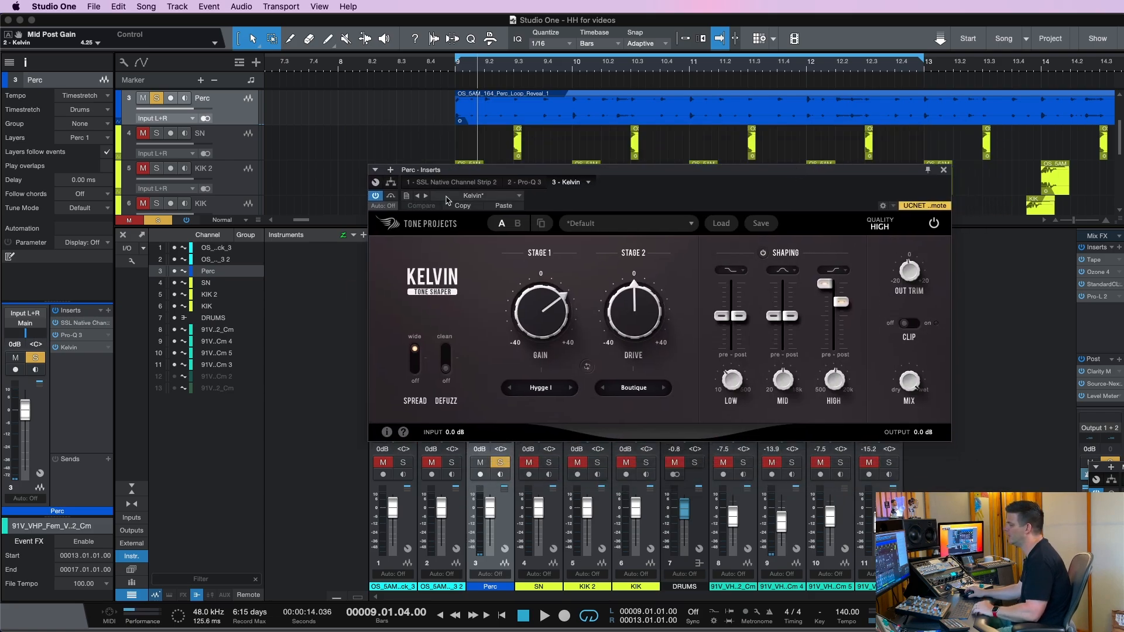
- Play the soloed Perc loop comparing Kelvin bypassed and active, then stop playback and leave Kelvin active
key(space)
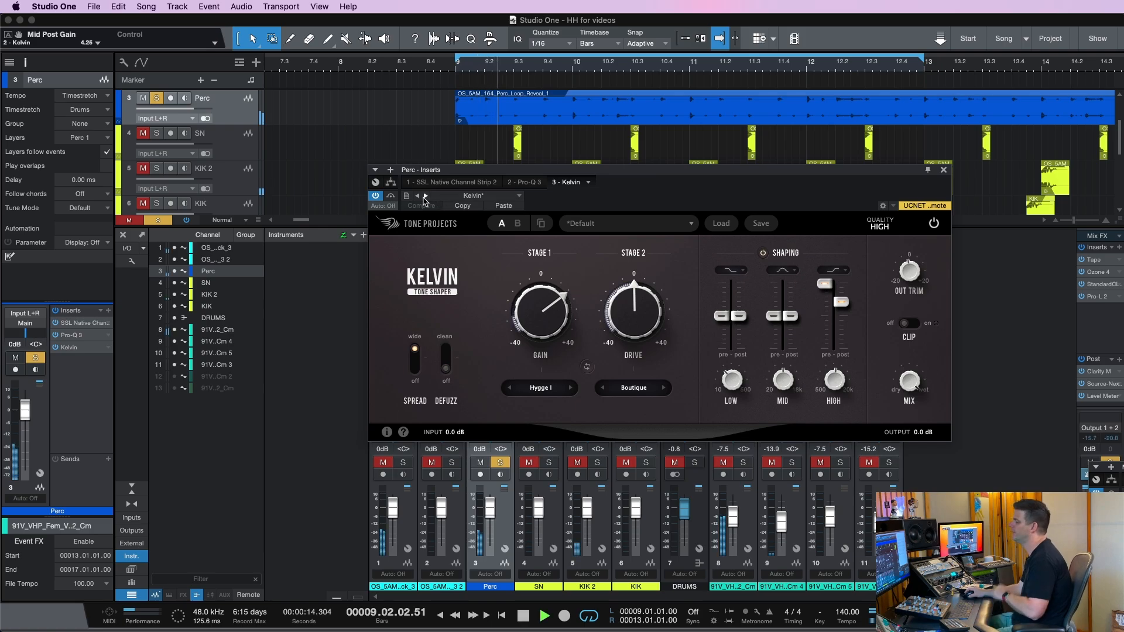
click(391, 197)
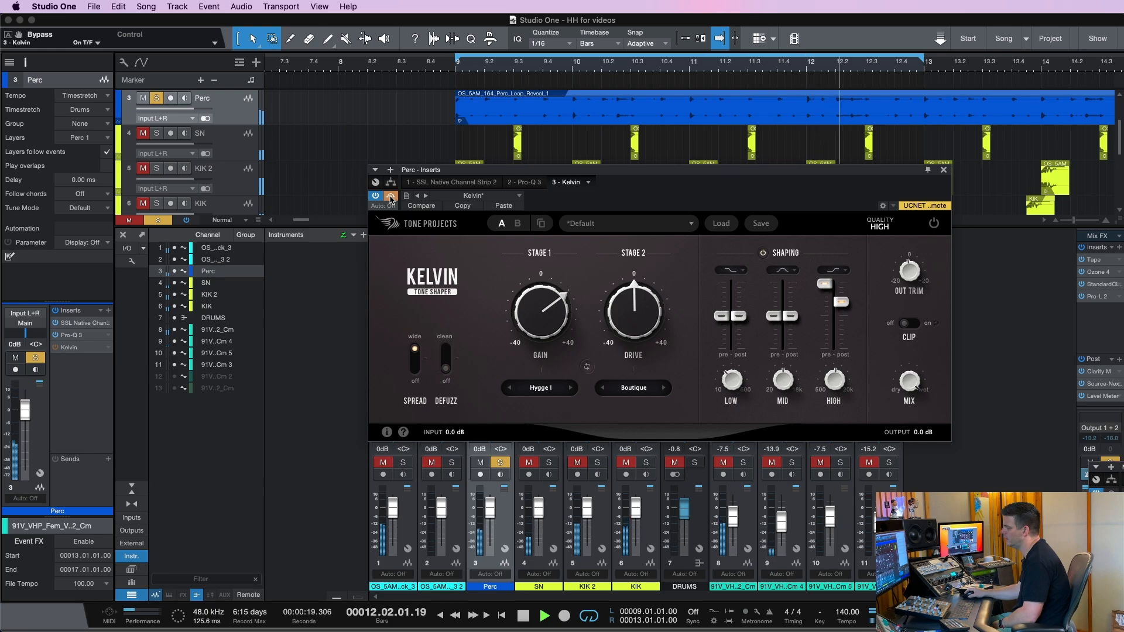
click(391, 197)
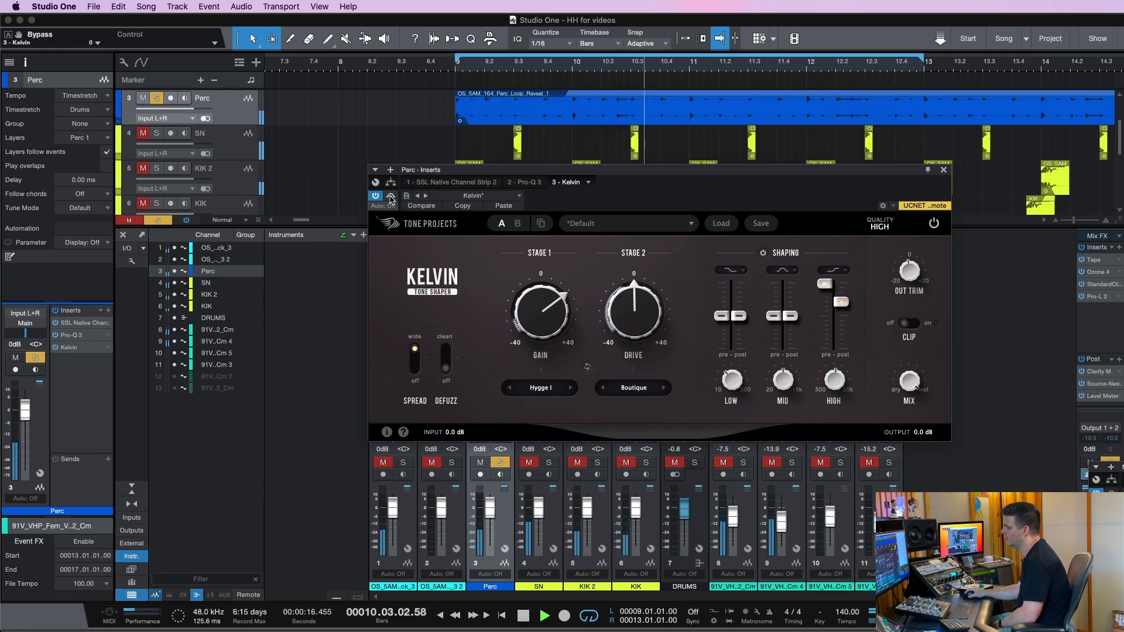
click(390, 198)
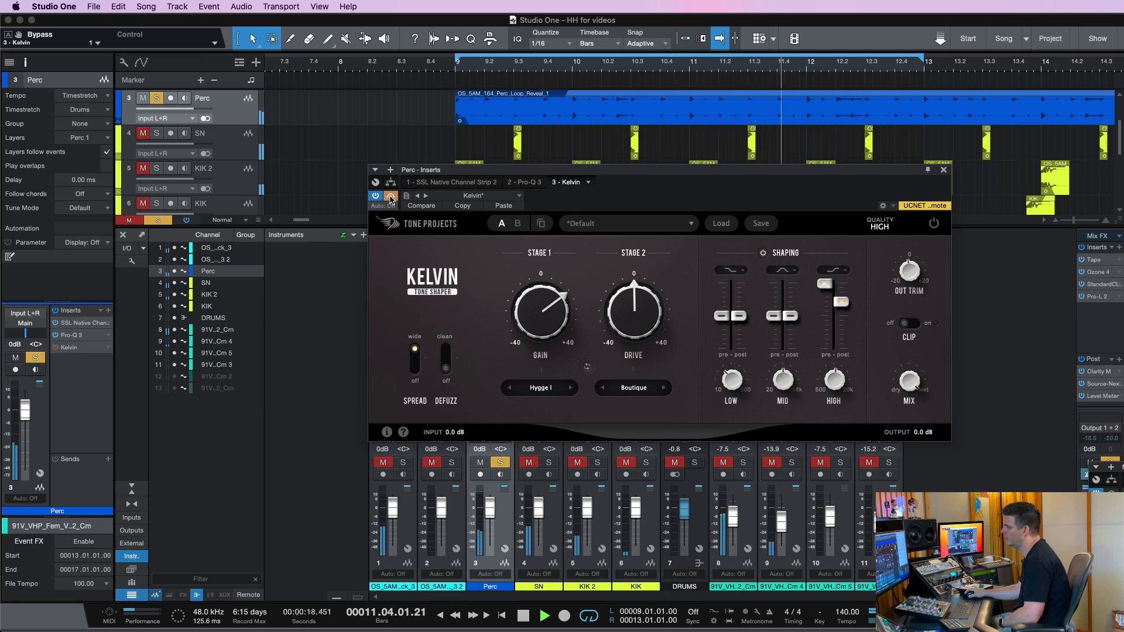
key(space)
mouse_move(524, 309)
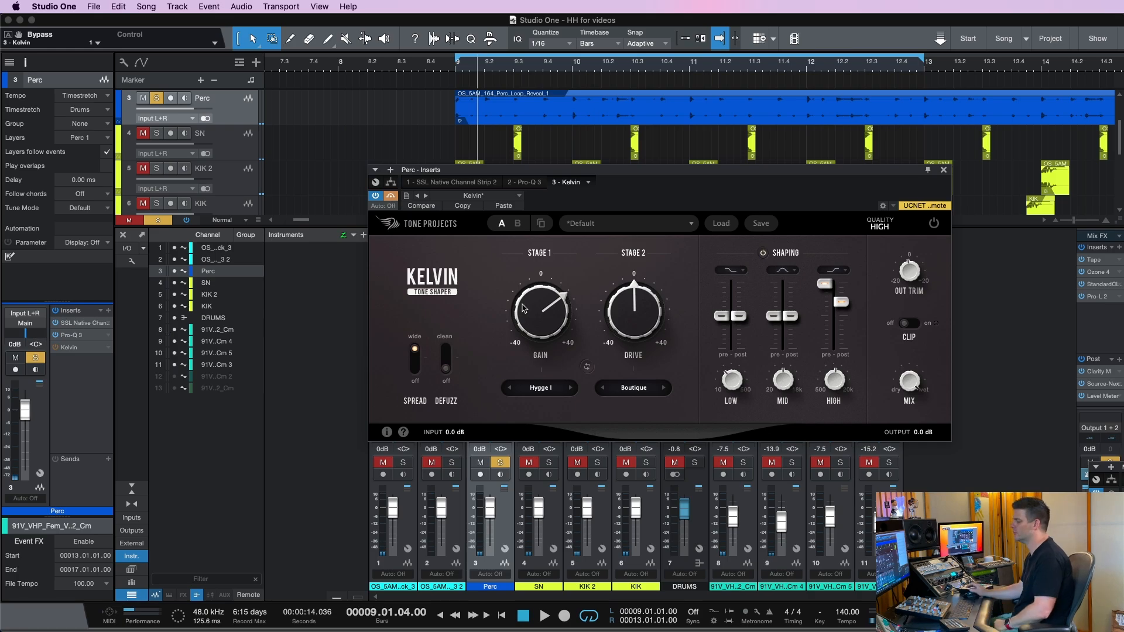
click(391, 196)
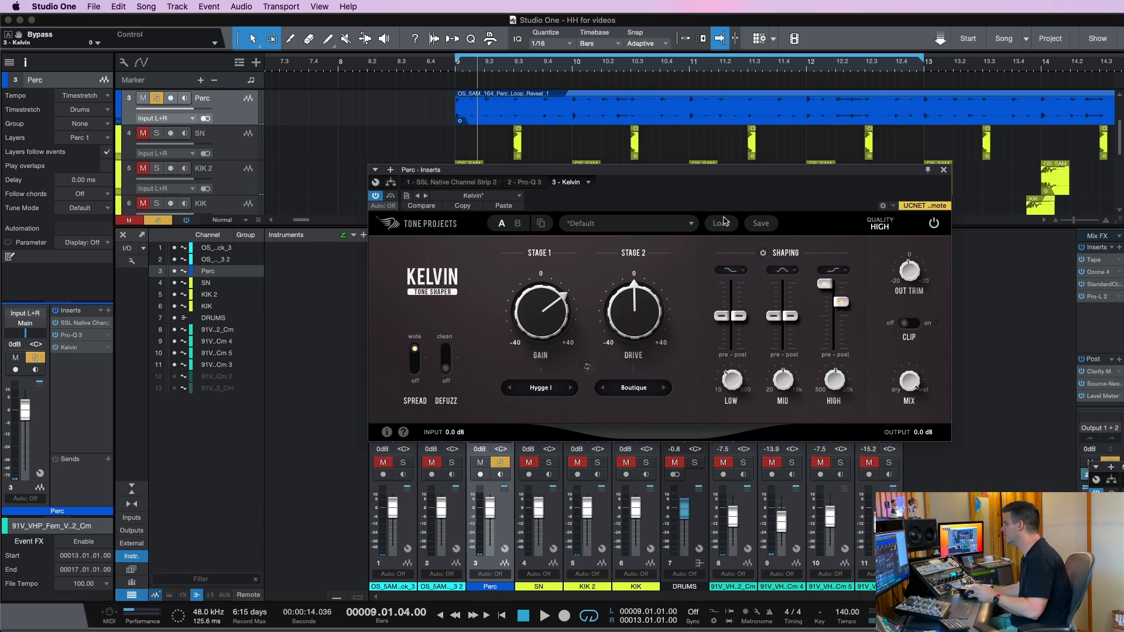
- Load the preset Master – Black & Blue [HL] into the Perc track's Kelvin
click(642, 228)
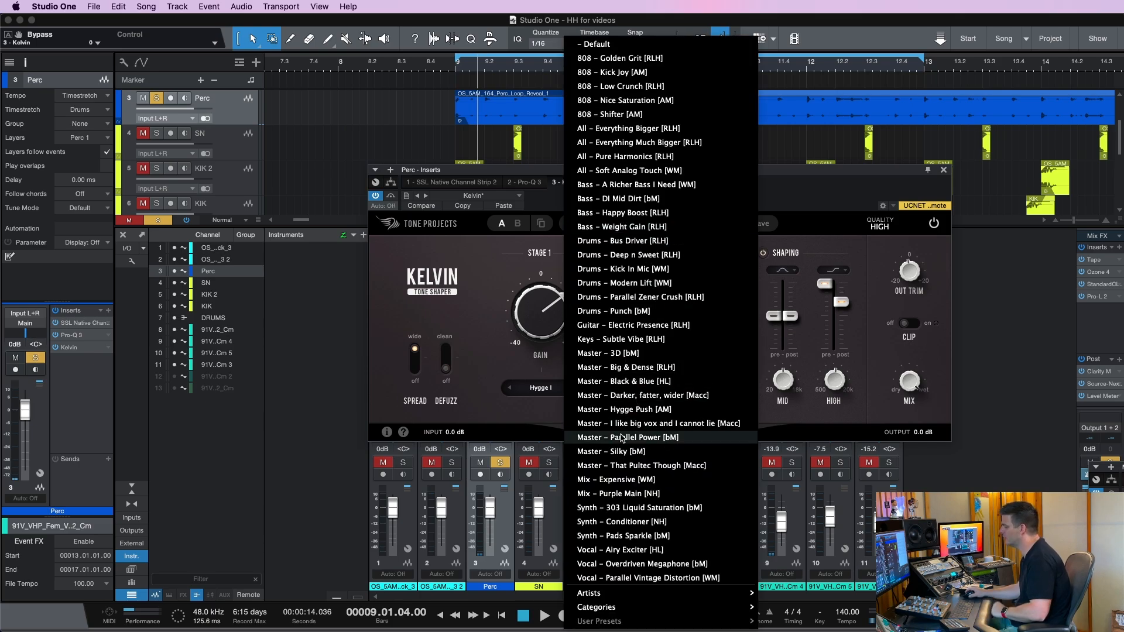
click(646, 383)
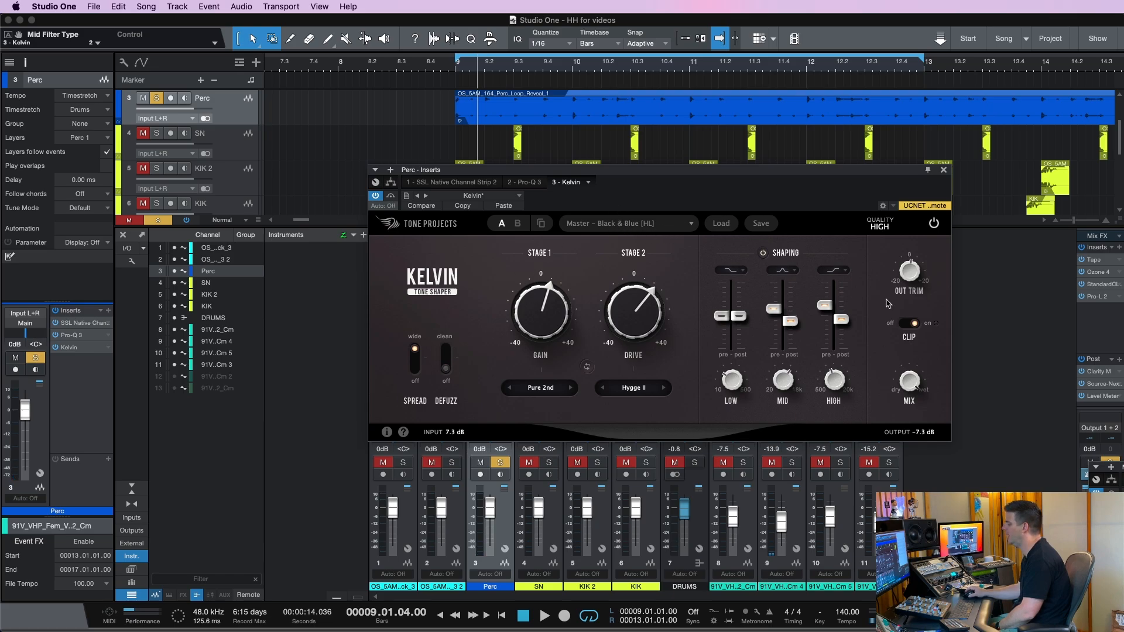
drag(850, 169, 875, 167)
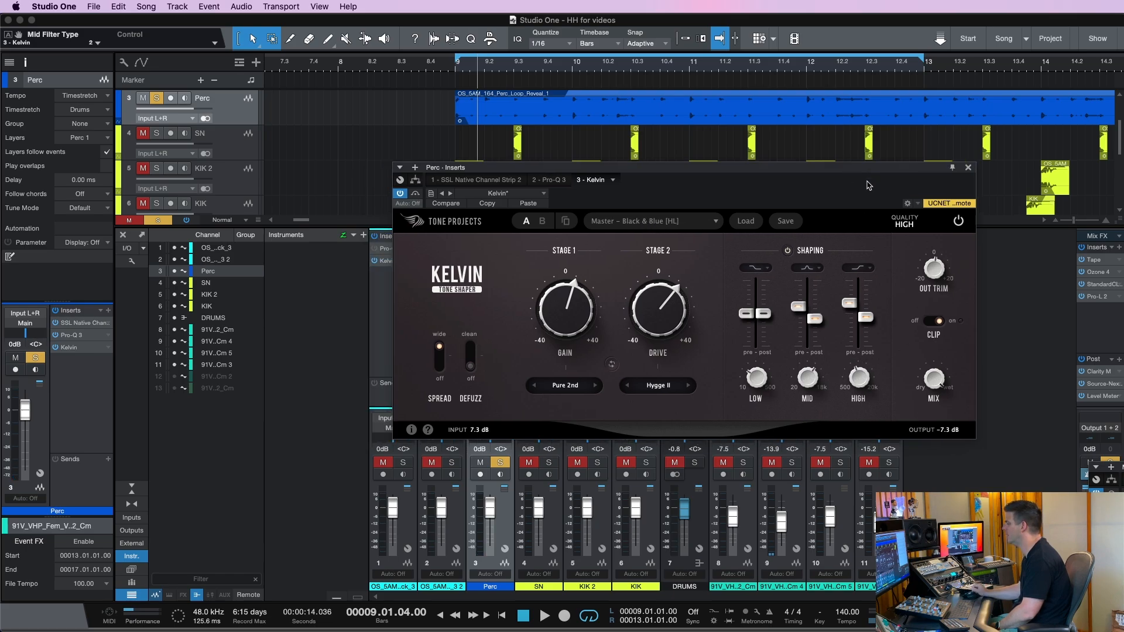